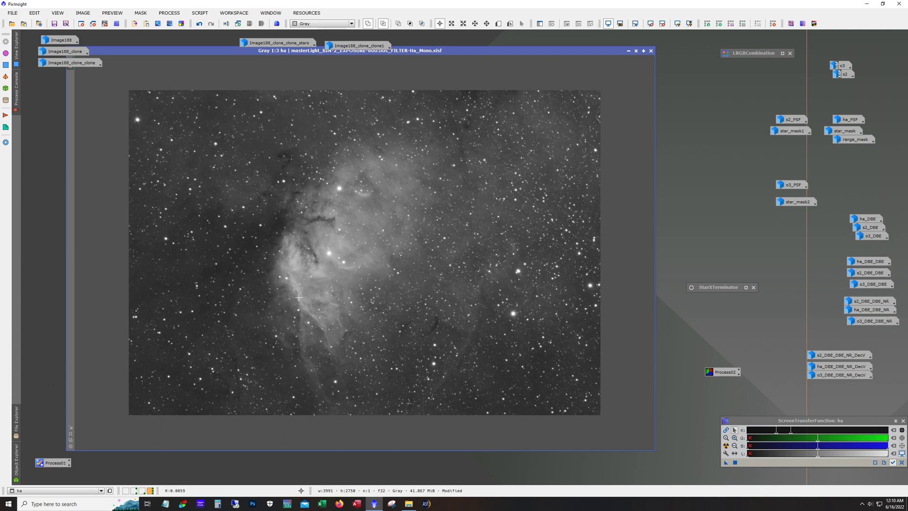
- Zoom into the Ha image and pan across its nebula and star detail
drag(708, 372, 299, 297)
scroll(298, 297, up, 3)
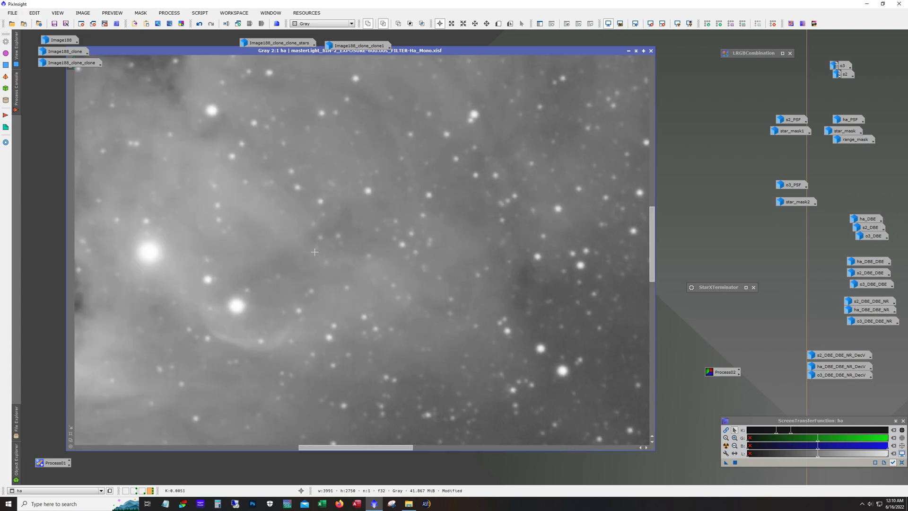
drag(355, 447, 583, 461)
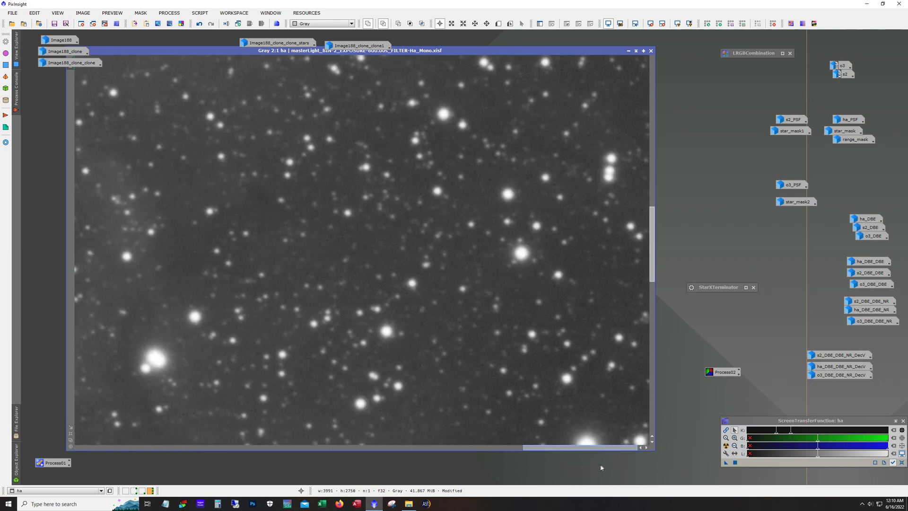
drag(651, 282, 651, 359)
scroll(552, 337, down, 1)
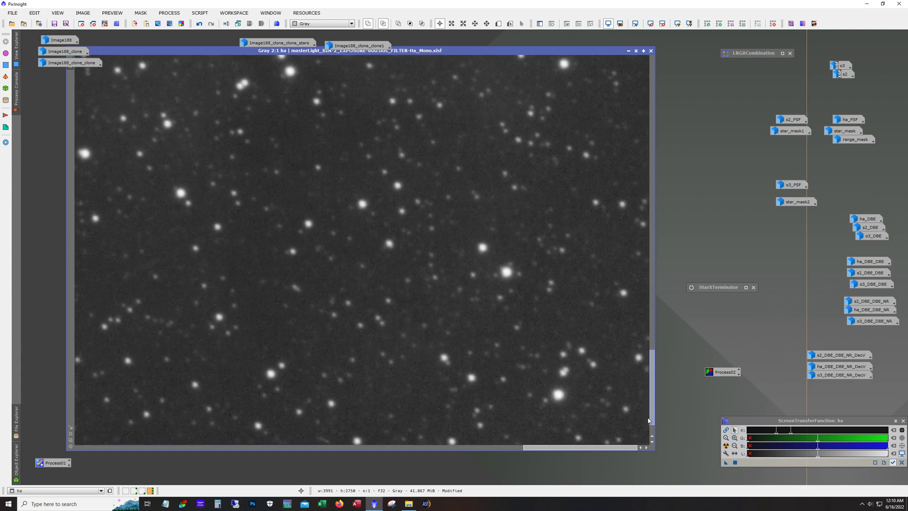
scroll(552, 336, down, 1)
scroll(290, 230, up, 1)
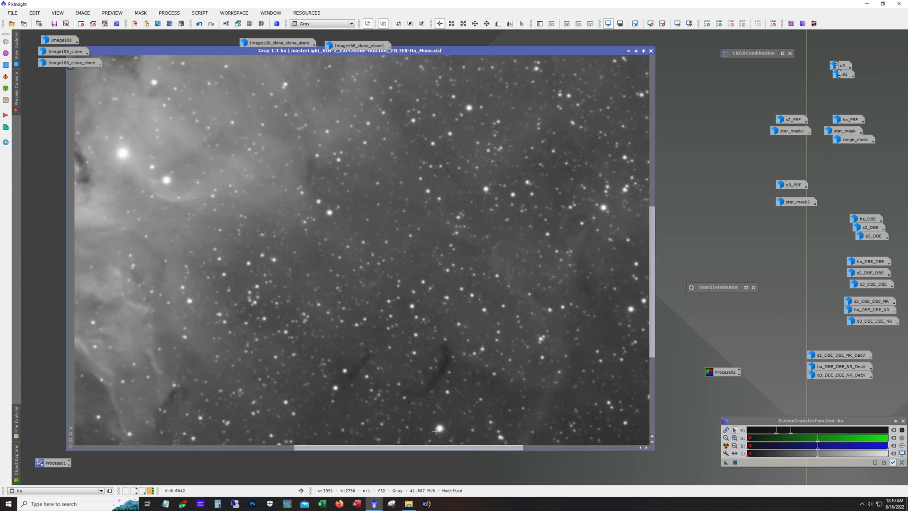
- Pan further across the Ha image, zoom back out, and minimize it to an icon
drag(437, 447, 348, 447)
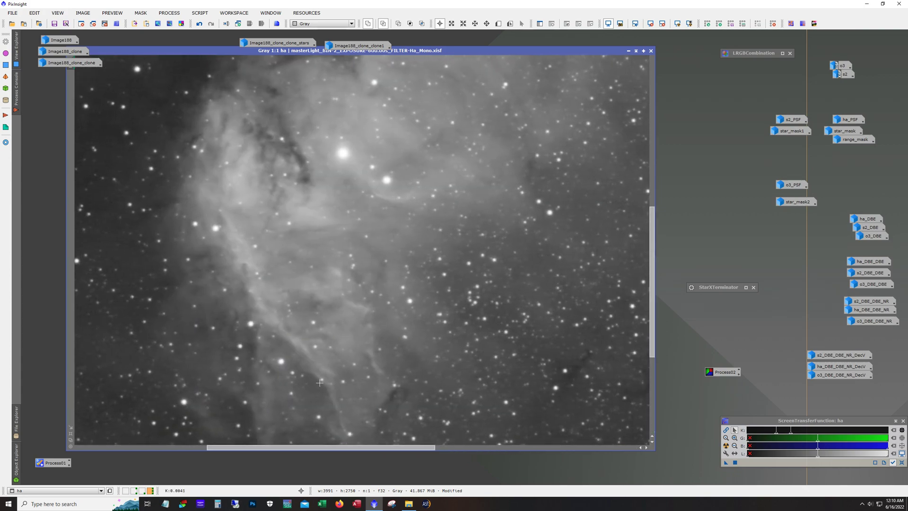
scroll(320, 382, up, 1)
drag(651, 303, 651, 338)
scroll(597, 297, down, 4)
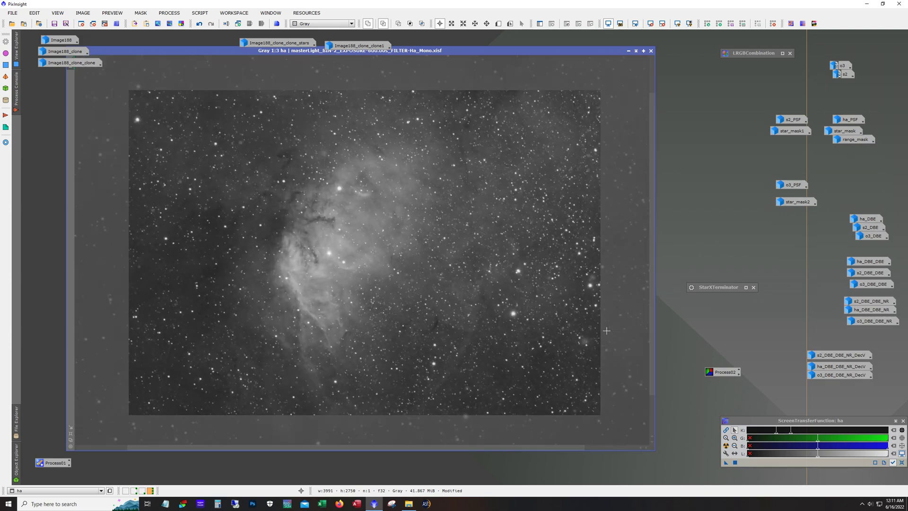
scroll(597, 297, up, 2)
click(629, 50)
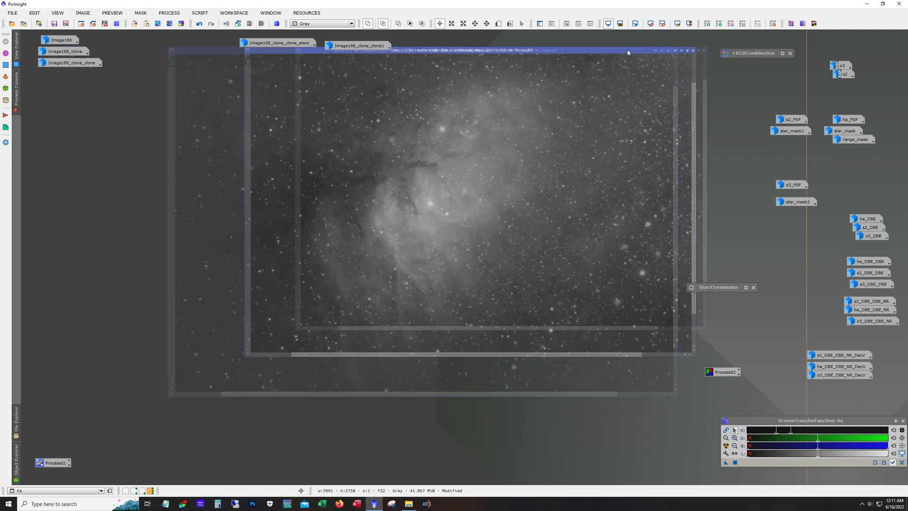
- Restore the SII image from its icon and pan across it at close zoom
double_click(845, 74)
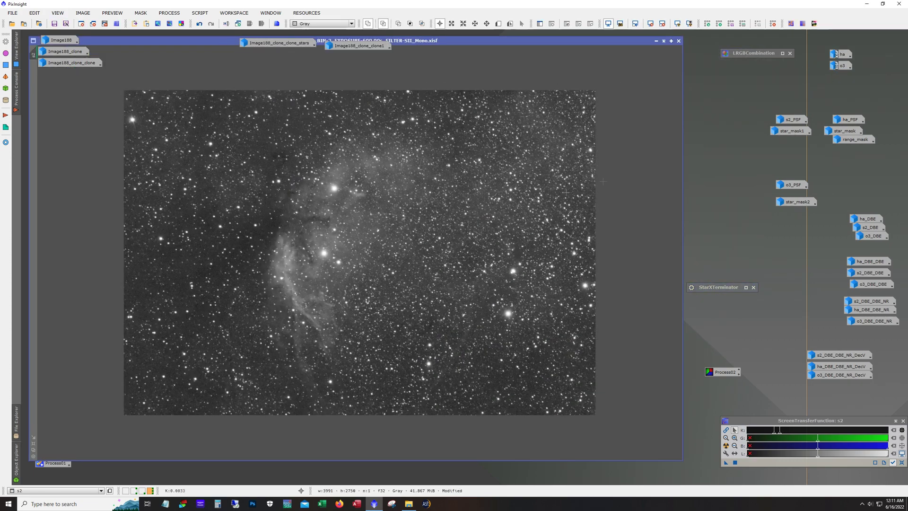
scroll(386, 299, up, 3)
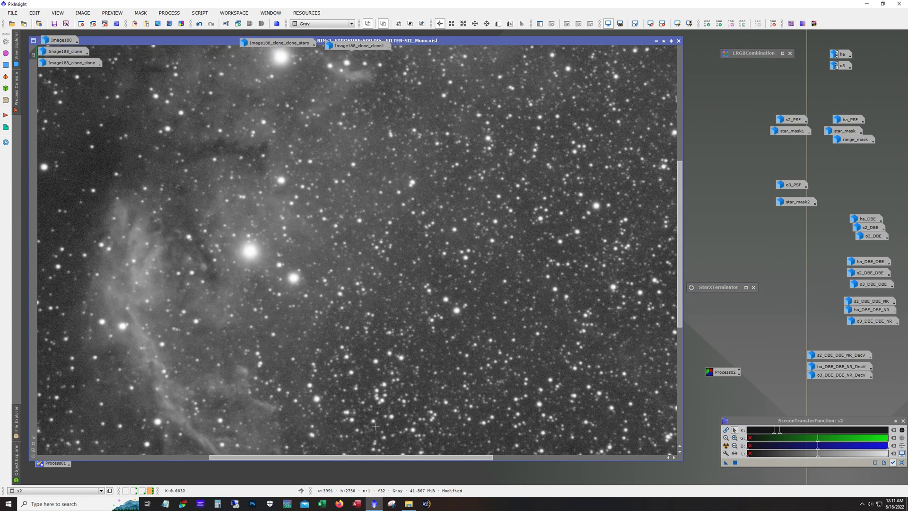
drag(387, 457, 310, 457)
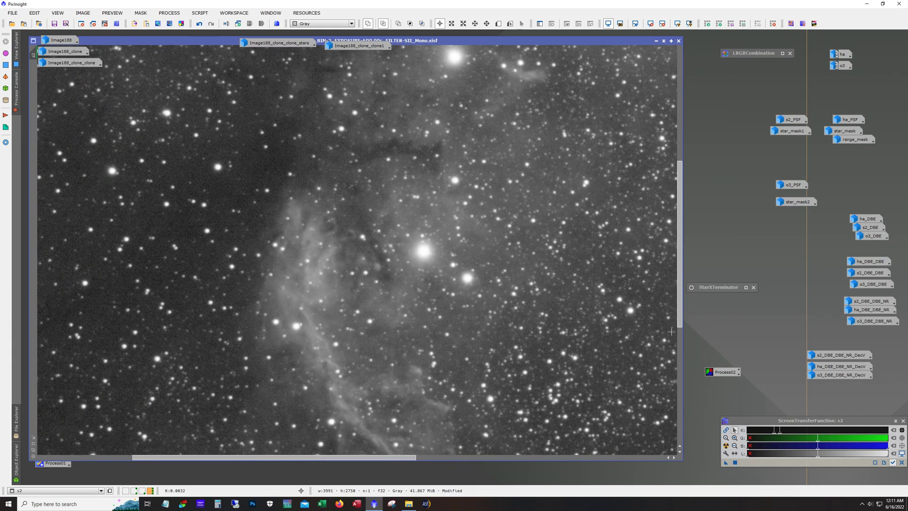
drag(682, 324, 682, 386)
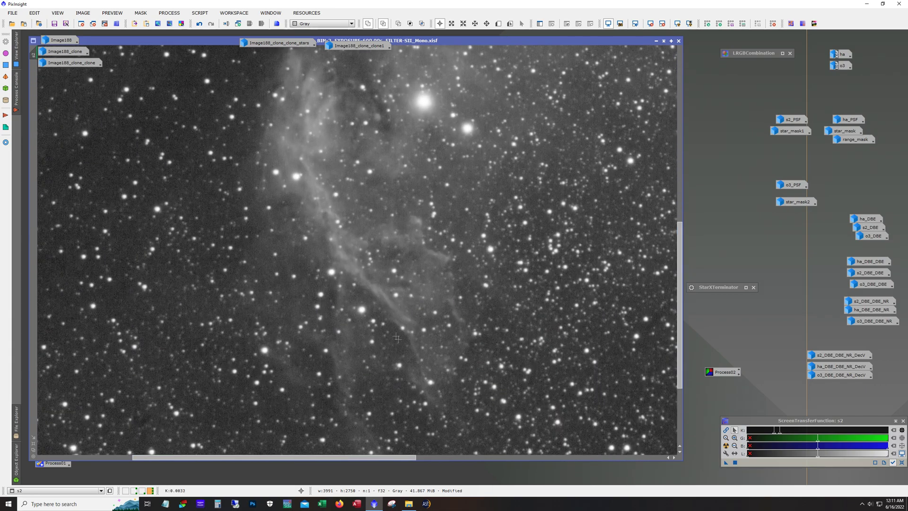
scroll(302, 184, up, 1)
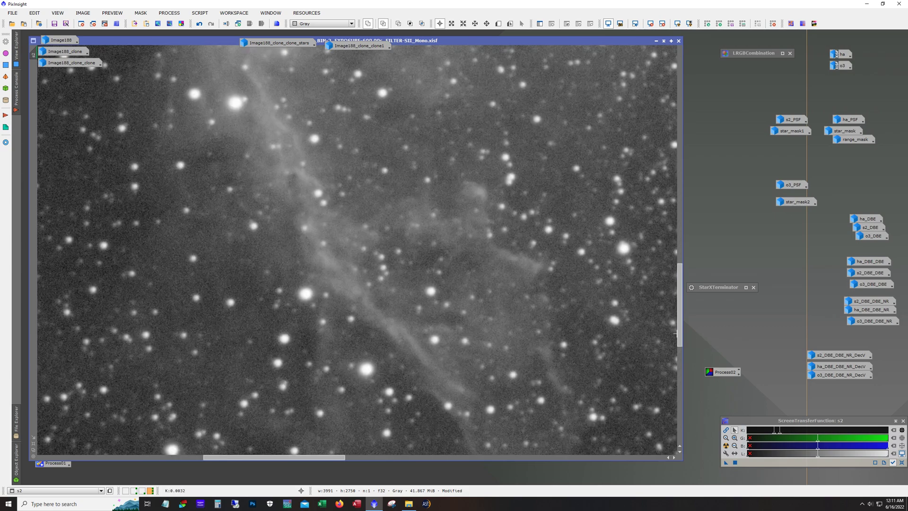
drag(681, 331, 652, 205)
- Zoom the SII image back out to fit and minimize it to an icon
scroll(652, 204, down, 3)
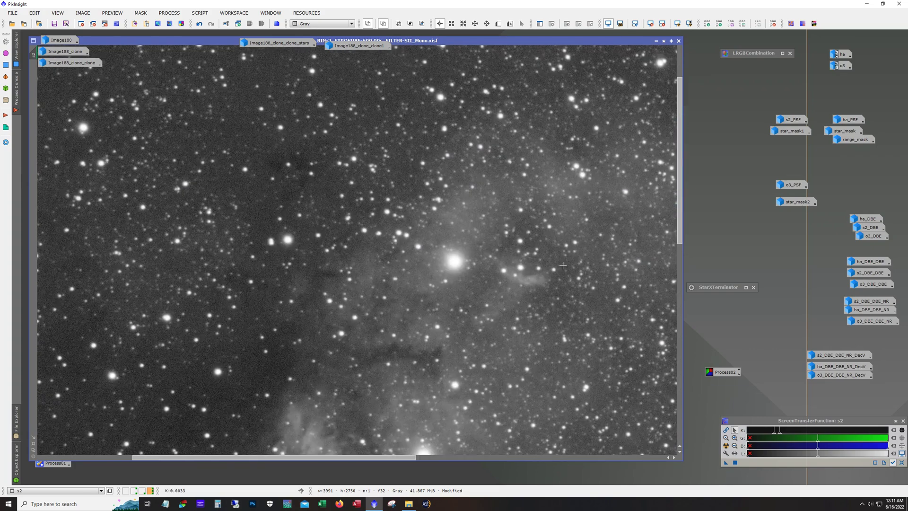
scroll(563, 266, down, 1)
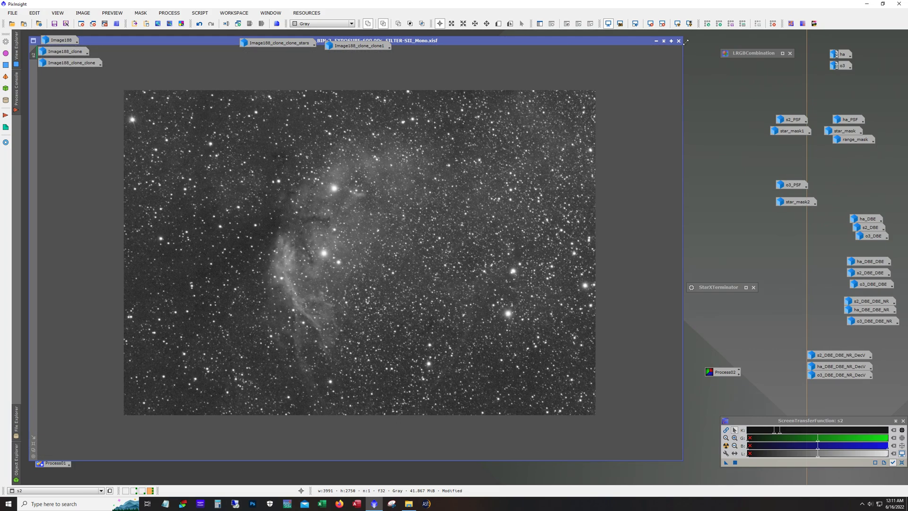
click(656, 41)
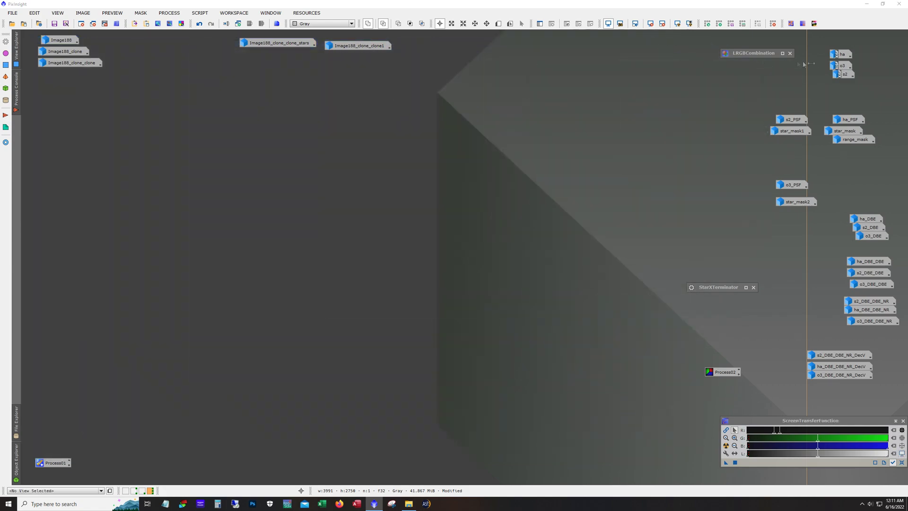
double_click(835, 66)
scroll(389, 252, up, 2)
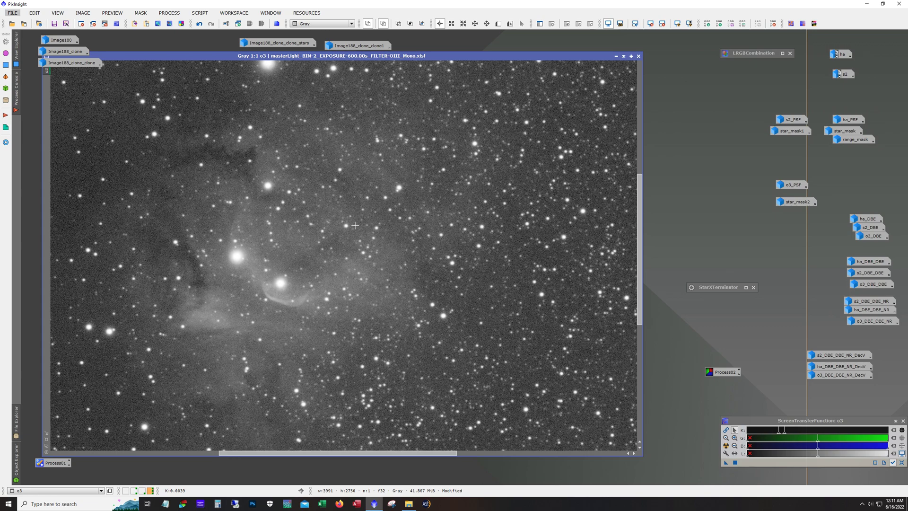
scroll(354, 226, down, 2)
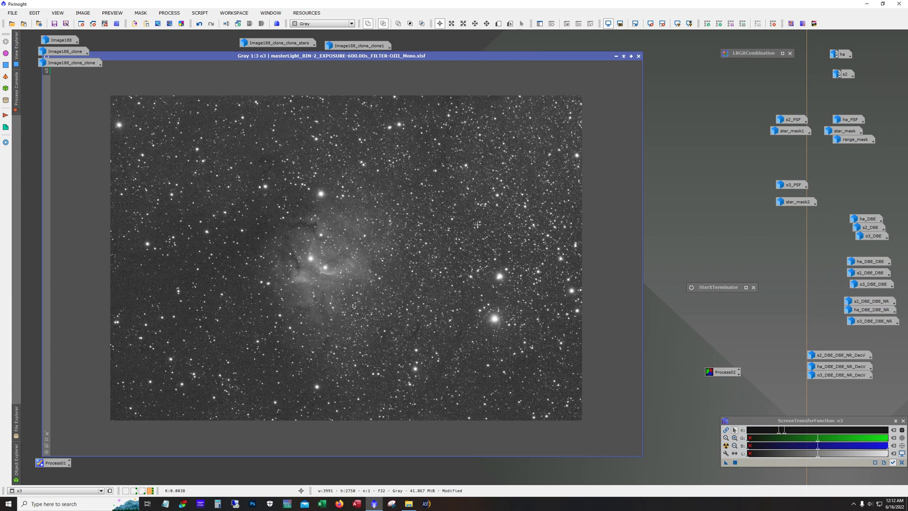
click(616, 55)
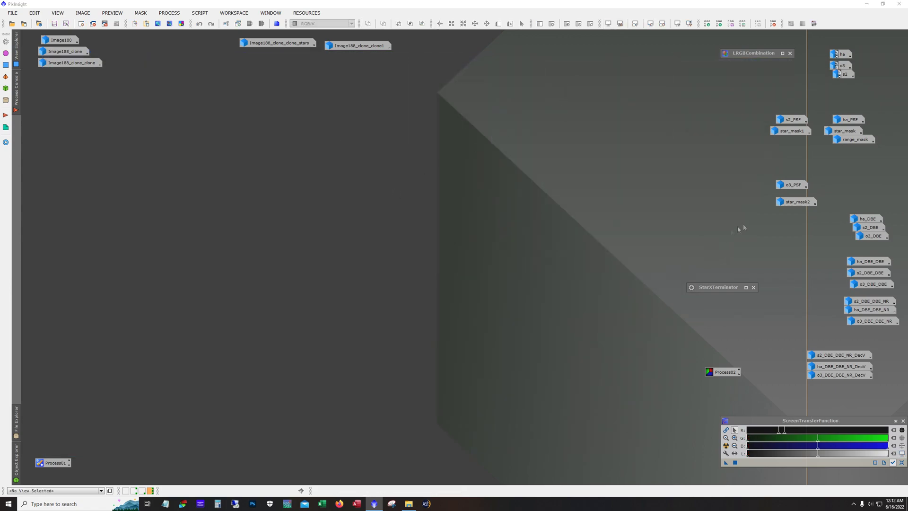
- Open ha_DBE_DBE, inspect it at 1:1, then zoom out to 1:3 to see the whole nebula
double_click(869, 262)
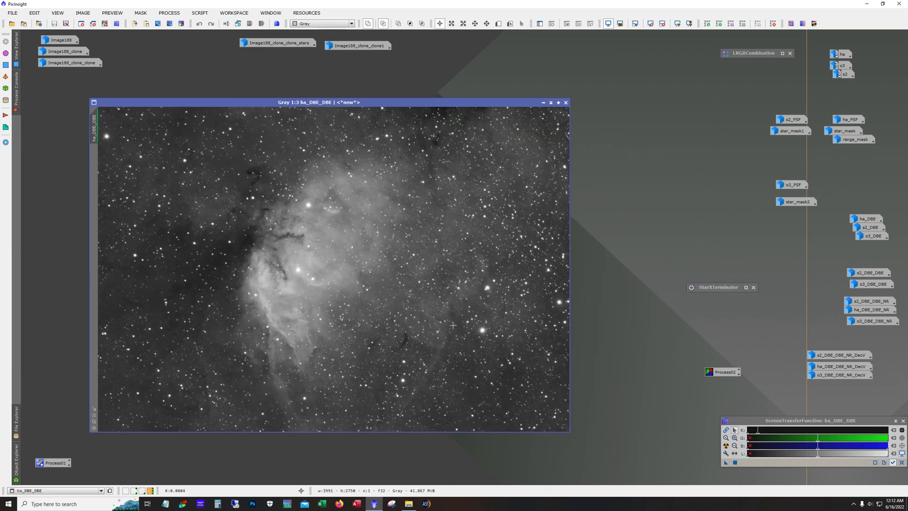
scroll(368, 290, up, 2)
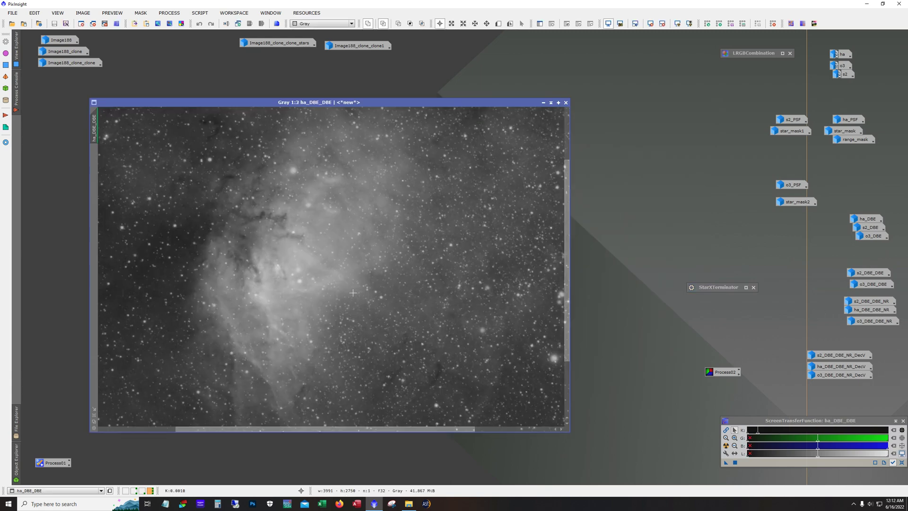
mouse_move(359, 431)
mouse_down()
mouse_move(211, 429)
mouse_move(360, 429)
mouse_up()
scroll(402, 377, down, 1)
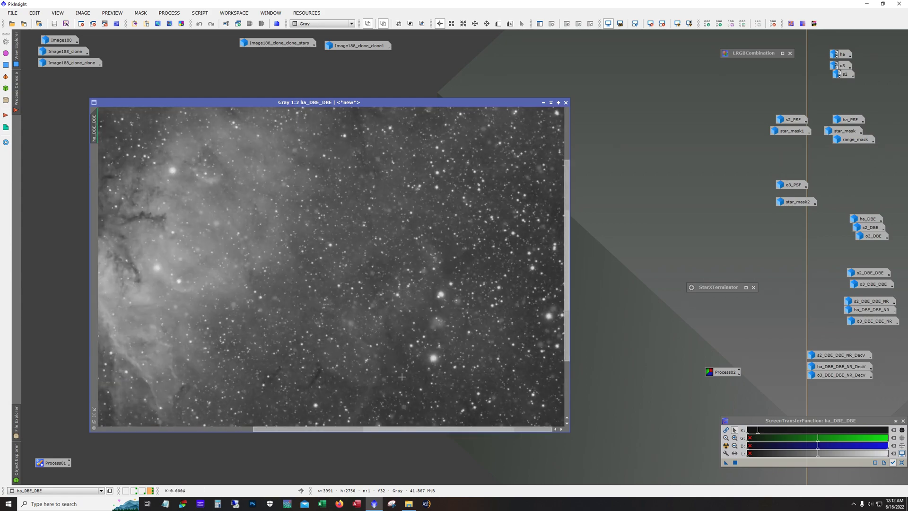
scroll(401, 377, down, 1)
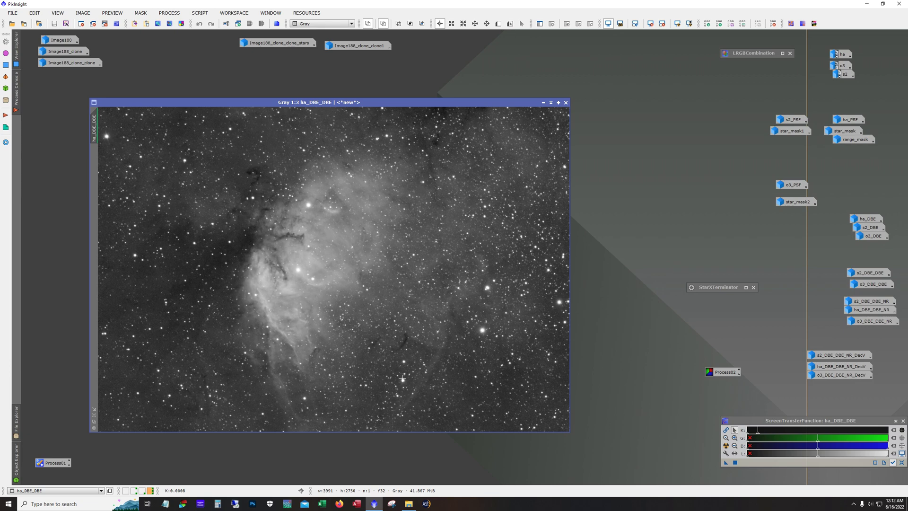
key(alt)
- Open ha_DBE_DBE_NR fitted to its window, undo Preview01, and toggle the noise reduction off and on
double_click(869, 311)
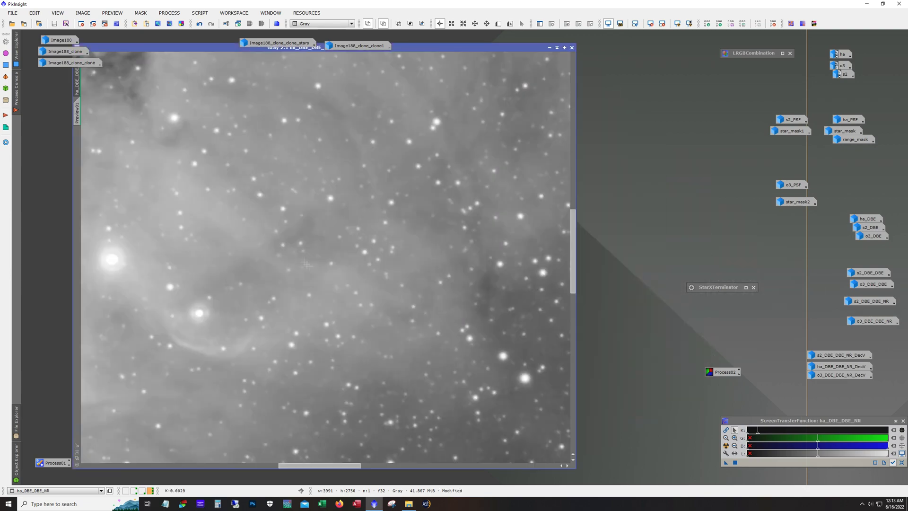
key(ctrl+minus)
key(ctrl+minus)
key(ctrl+minus)
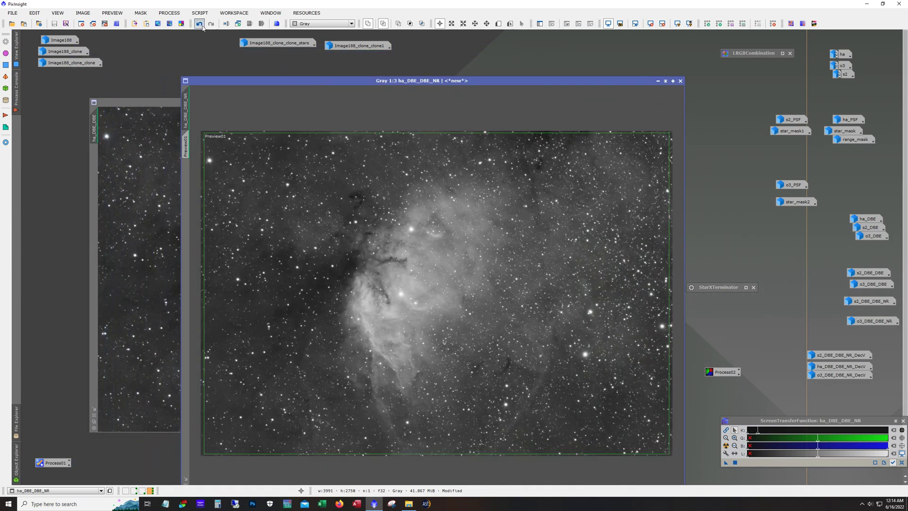
click(200, 26)
click(200, 24)
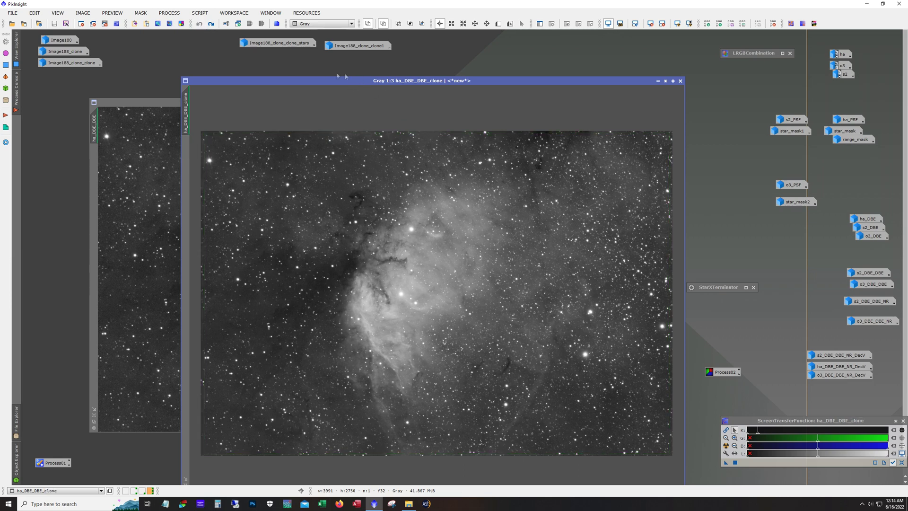
click(214, 26)
- Zoom ha_DBE_DBE_NR to 2:1, shift it right, and bring ha_DBE_DBE to the front
scroll(386, 276, up, 1)
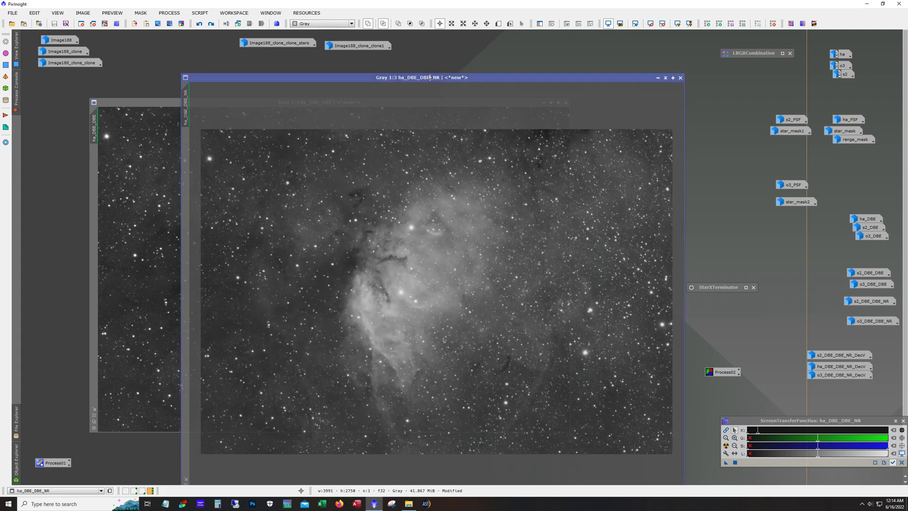
drag(400, 81, 451, 79)
scroll(479, 196, up, 1)
scroll(479, 197, up, 1)
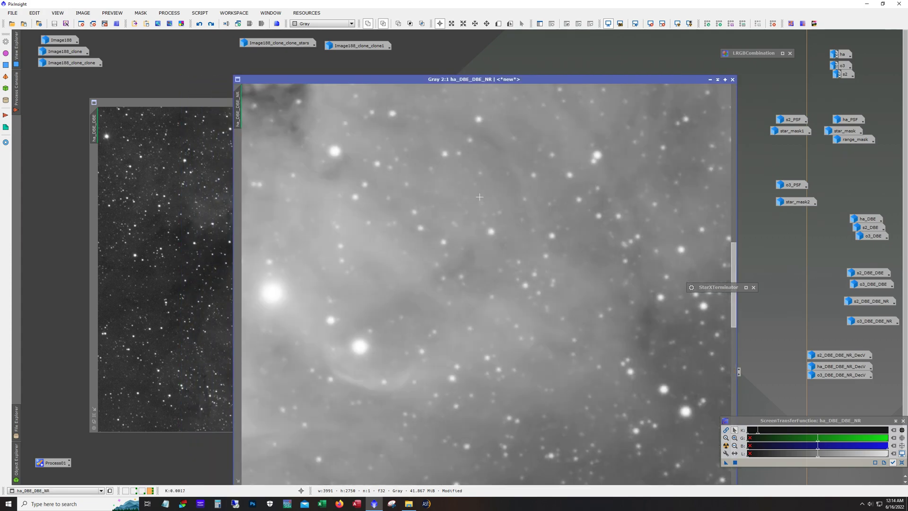
click(185, 253)
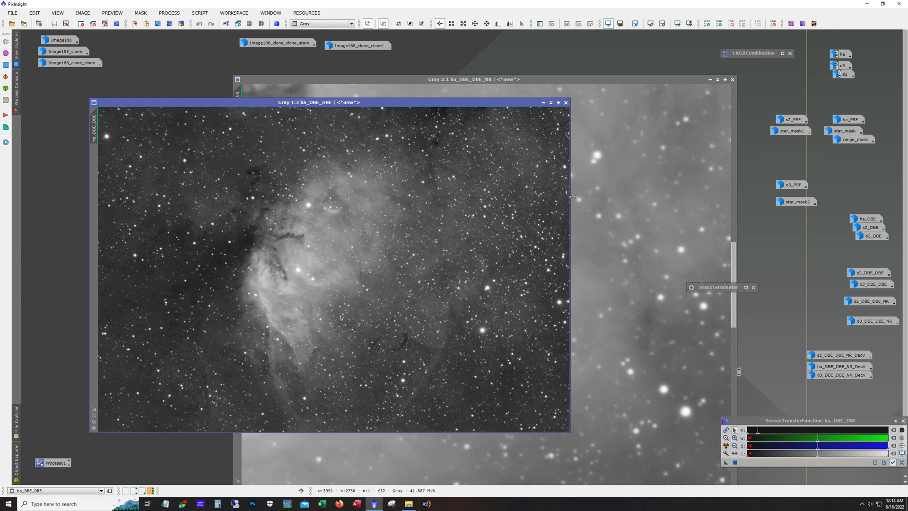
- Resize and arrange ha_DBE_DBE and ha_DBE_DBE_NR windows side by side
drag(573, 197, 376, 196)
drag(259, 101, 233, 78)
drag(212, 408, 214, 475)
drag(429, 81, 540, 82)
drag(350, 108, 72, 108)
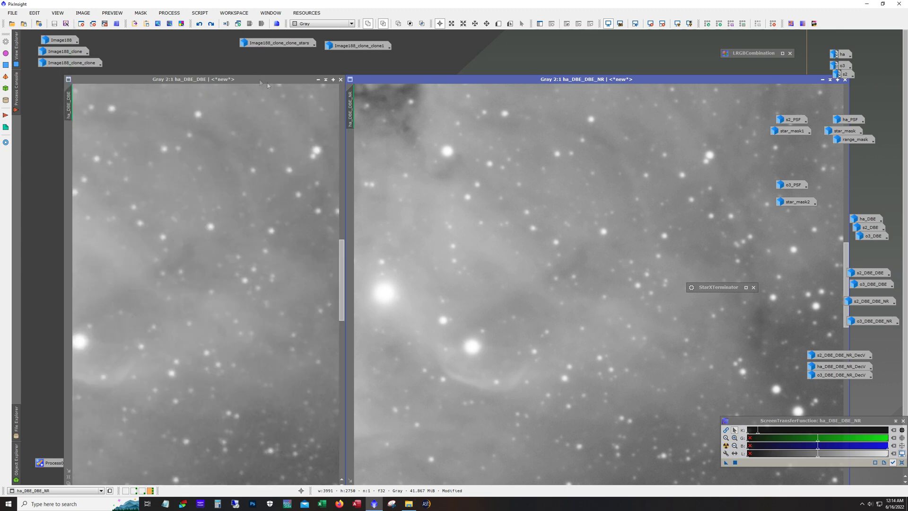
- Pan both Ha views to a star field and sync the left view to the right one's region
scroll(902, 383, down, 1)
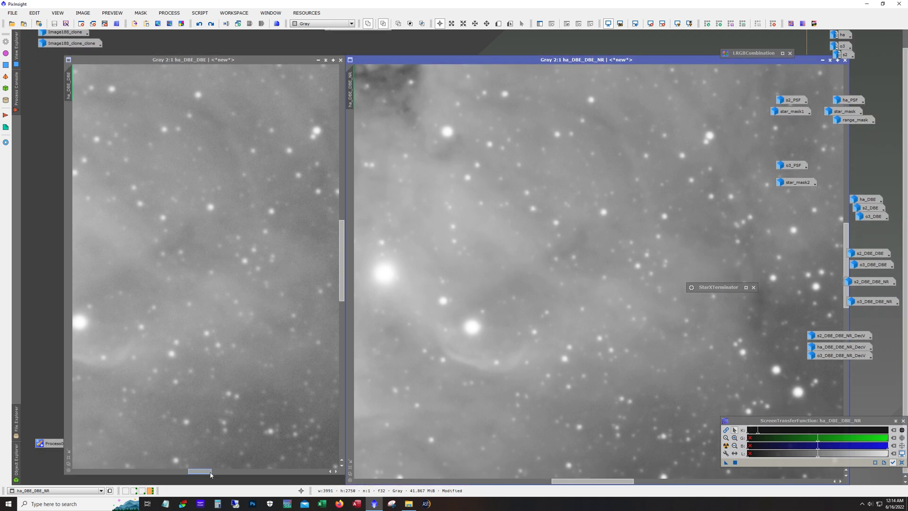
drag(211, 475, 182, 476)
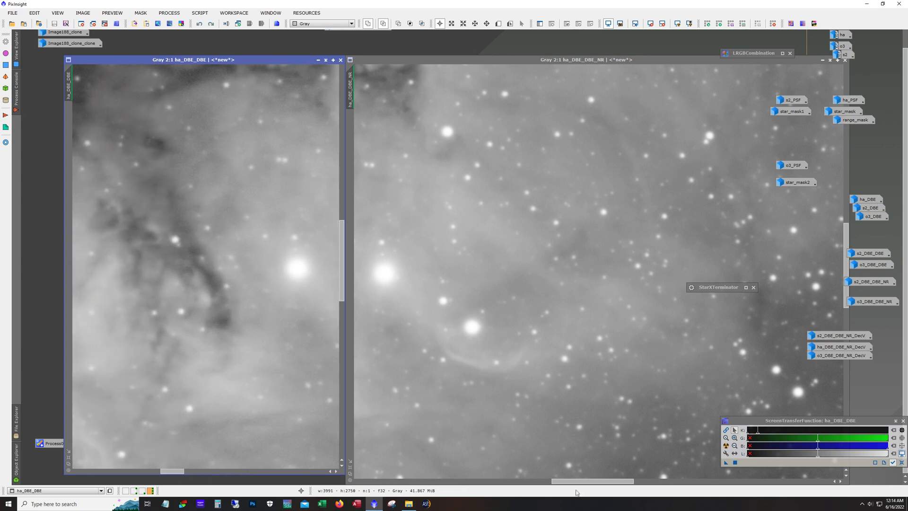
drag(575, 487, 537, 486)
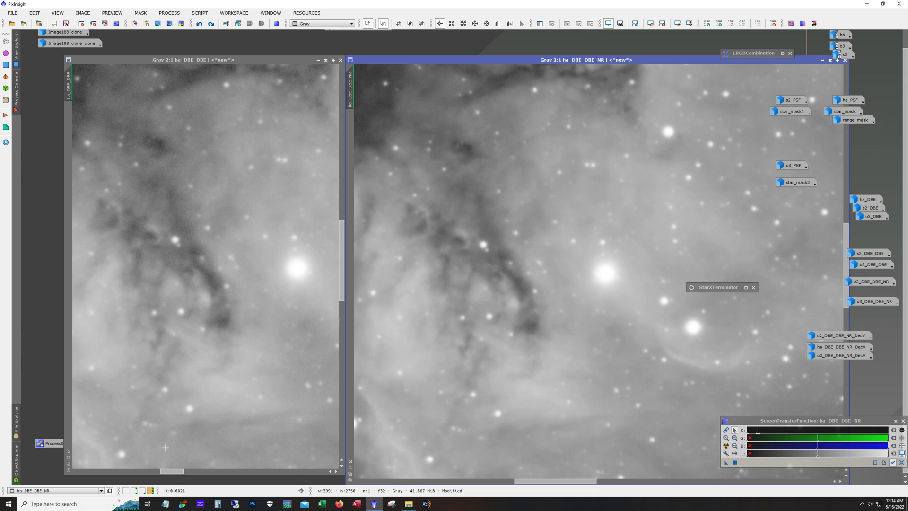
drag(176, 471, 112, 475)
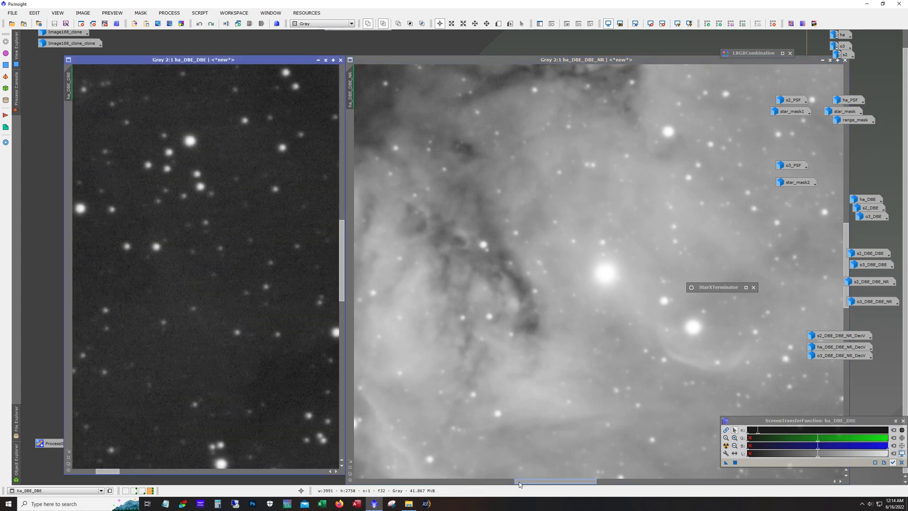
drag(520, 484, 357, 485)
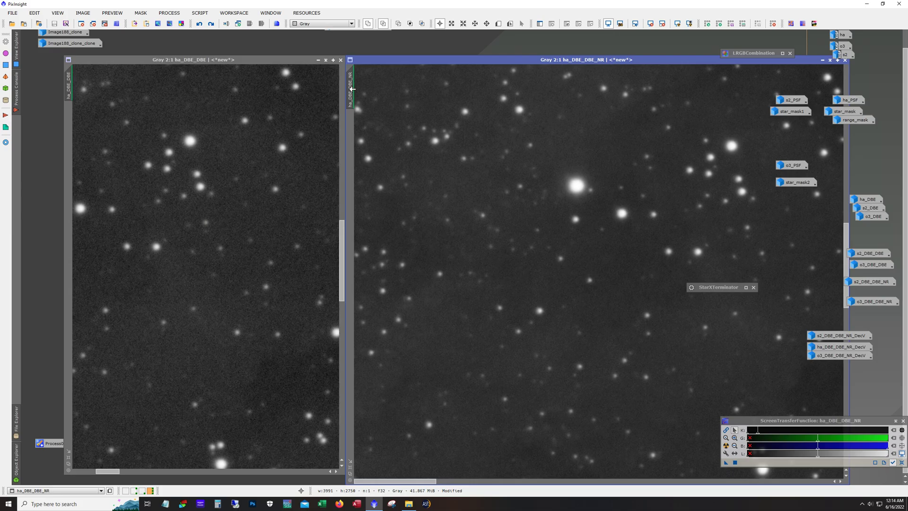
drag(351, 90, 95, 98)
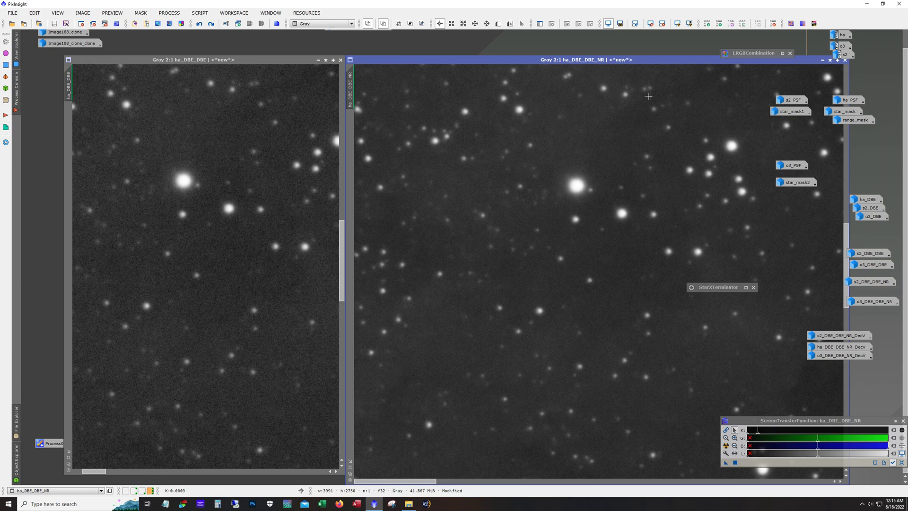
- Minimize both NR-comparison windows, then open ha_DBE_DBE_NR_DecV and zoom it to 2:1
click(823, 60)
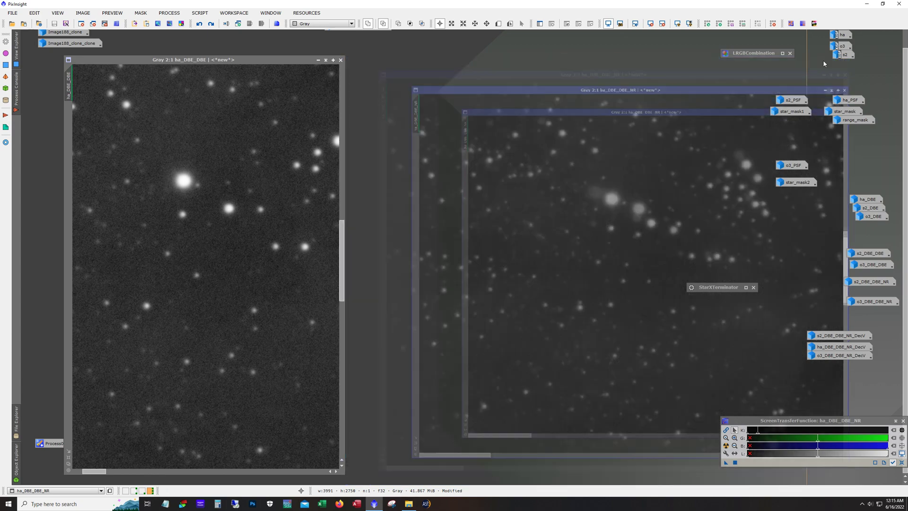
click(318, 60)
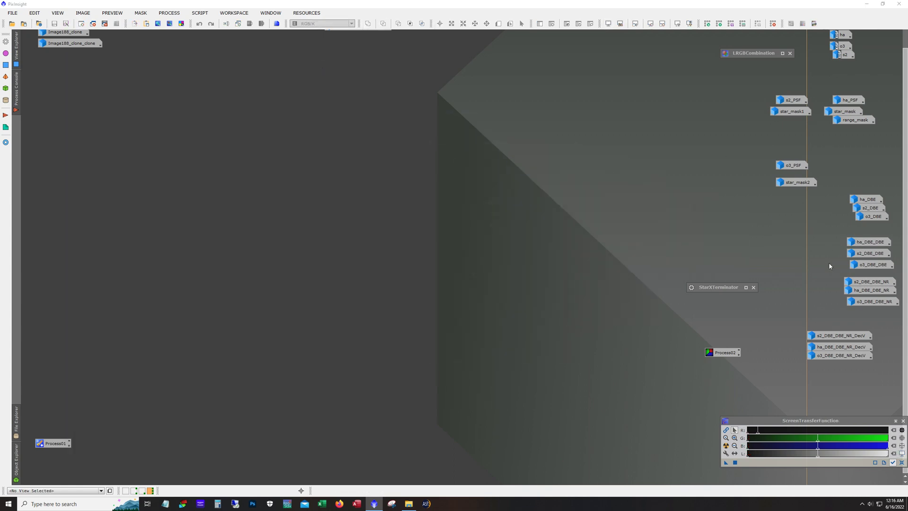
drag(830, 266, 897, 312)
double_click(833, 347)
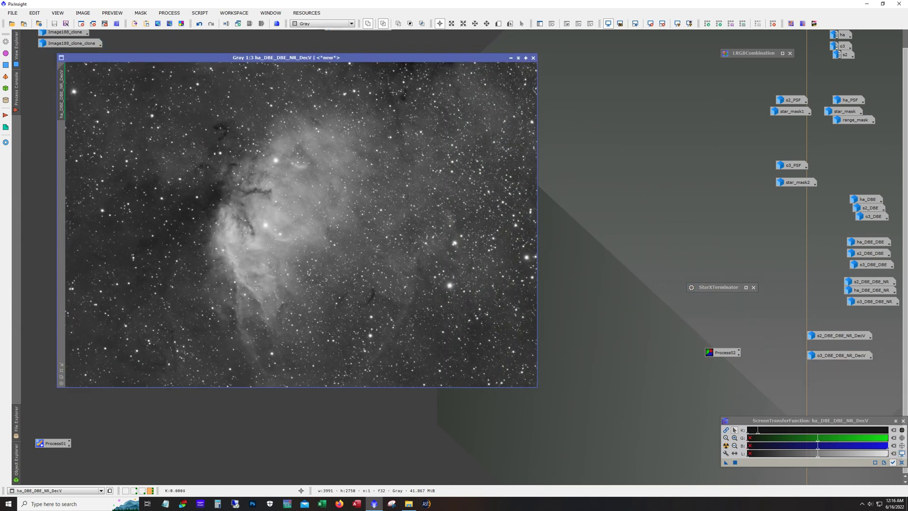
scroll(321, 346, up, 2)
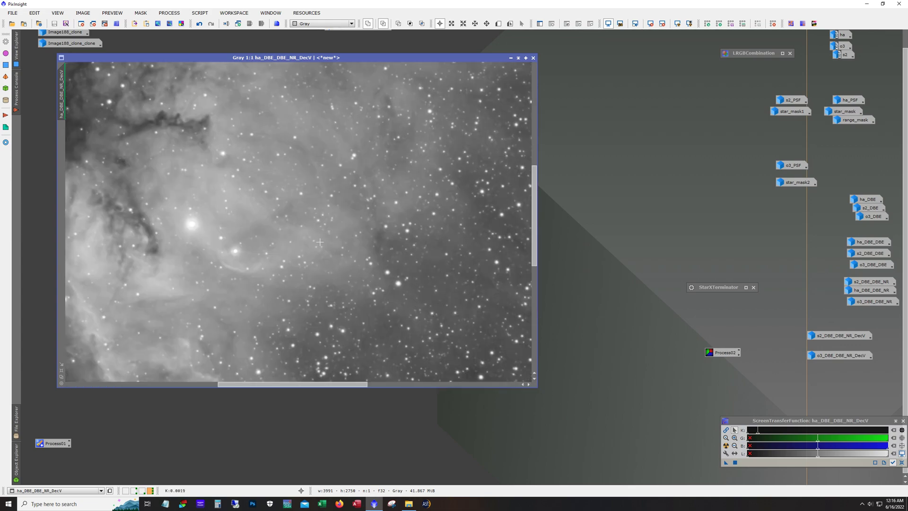
scroll(263, 312, up, 1)
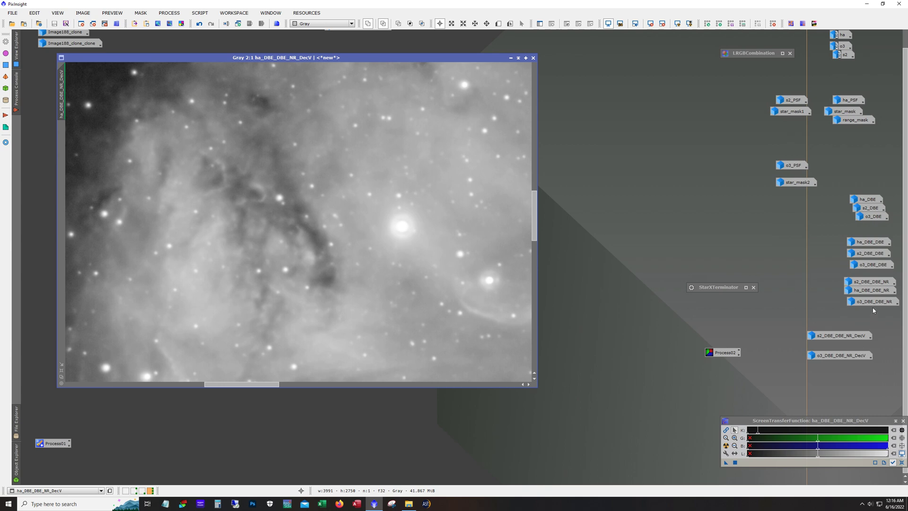
- Reopen ha_DBE_DBE beside the deconvolved image and sync it to the same region
double_click(869, 241)
drag(229, 60, 627, 57)
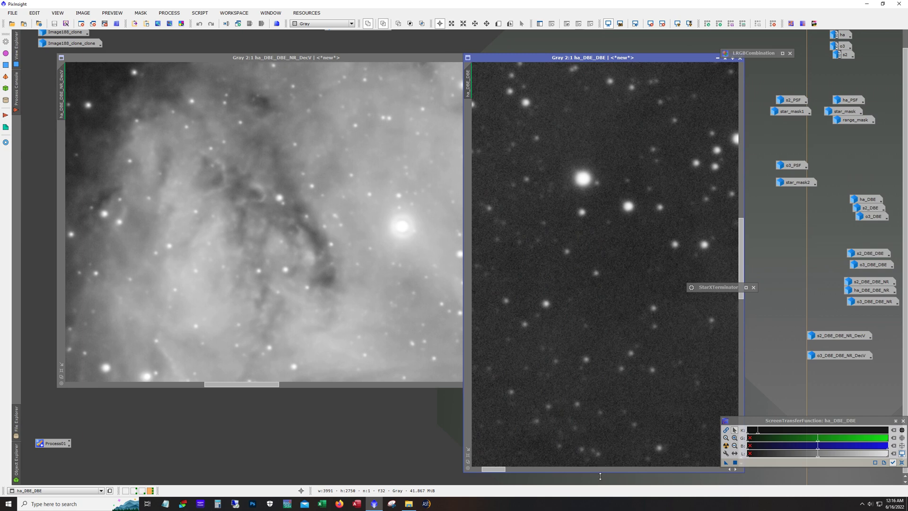
drag(600, 476, 600, 389)
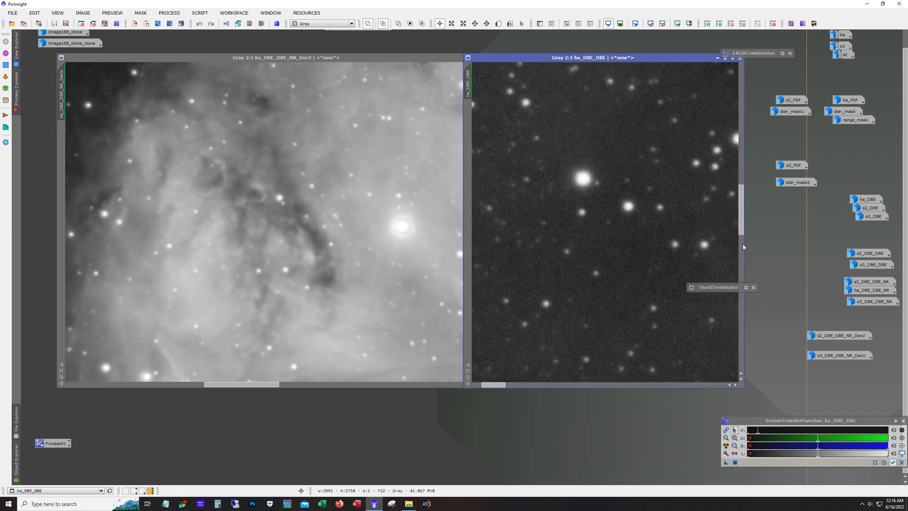
drag(749, 246, 774, 247)
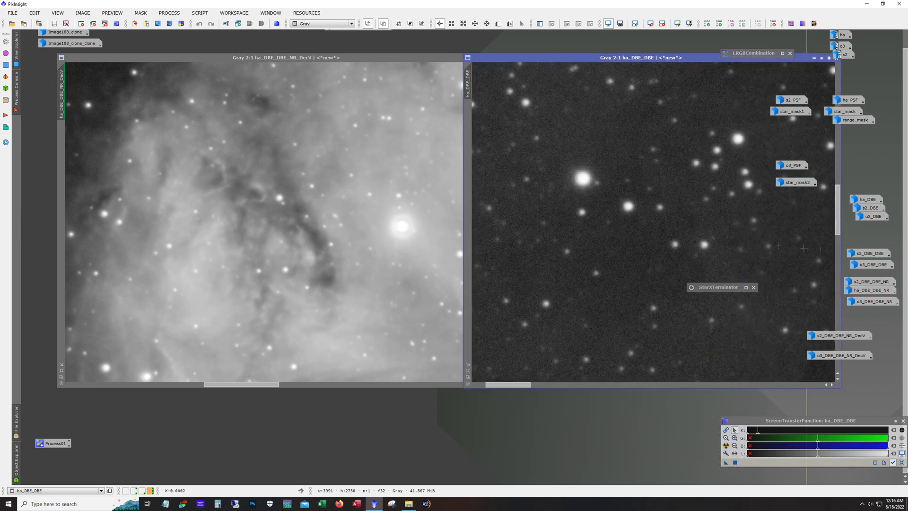
drag(61, 95, 543, 117)
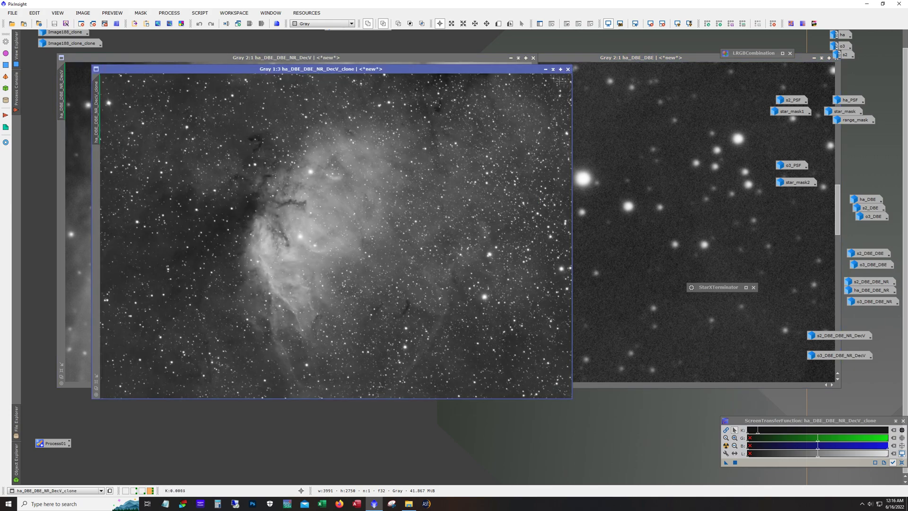
click(568, 69)
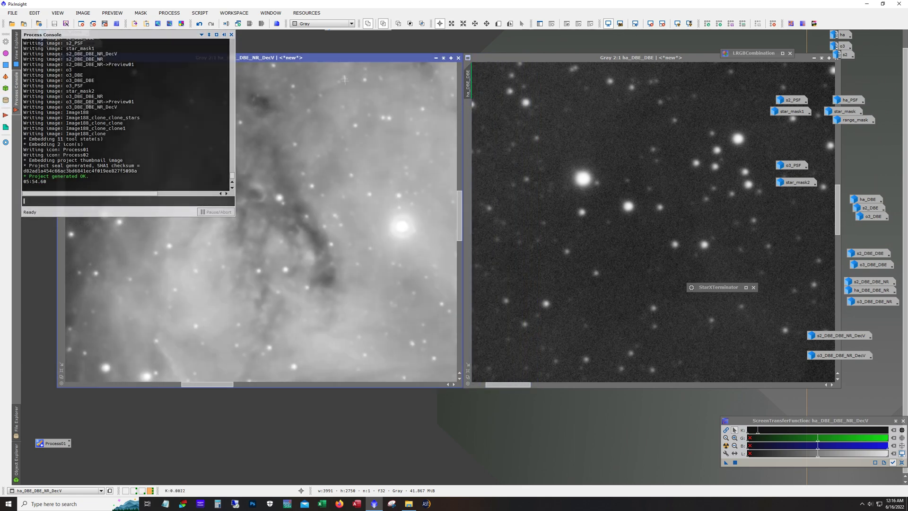
drag(61, 92, 467, 85)
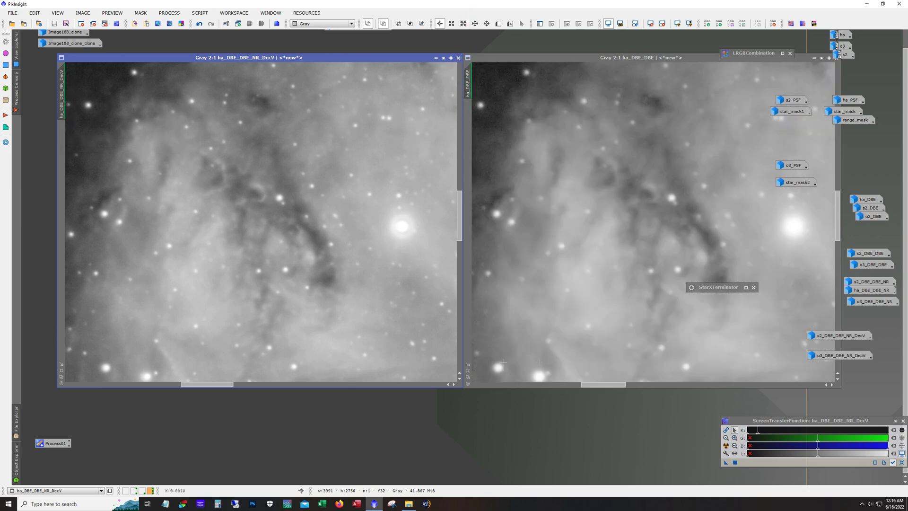
- Move the StarXTerminator process aside and reapply the auto stretch to the deconvolved image
drag(714, 288, 855, 400)
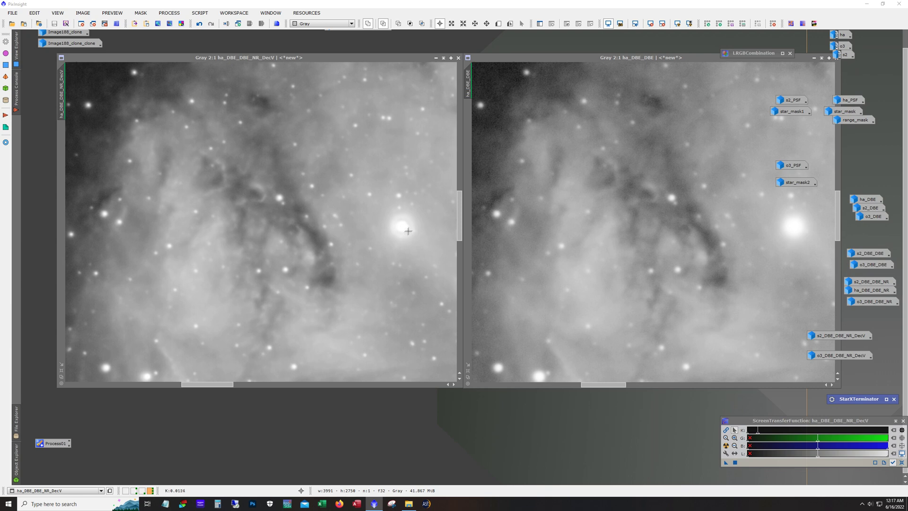
click(213, 205)
key(ctrl+F12)
key(ctrl+F12)
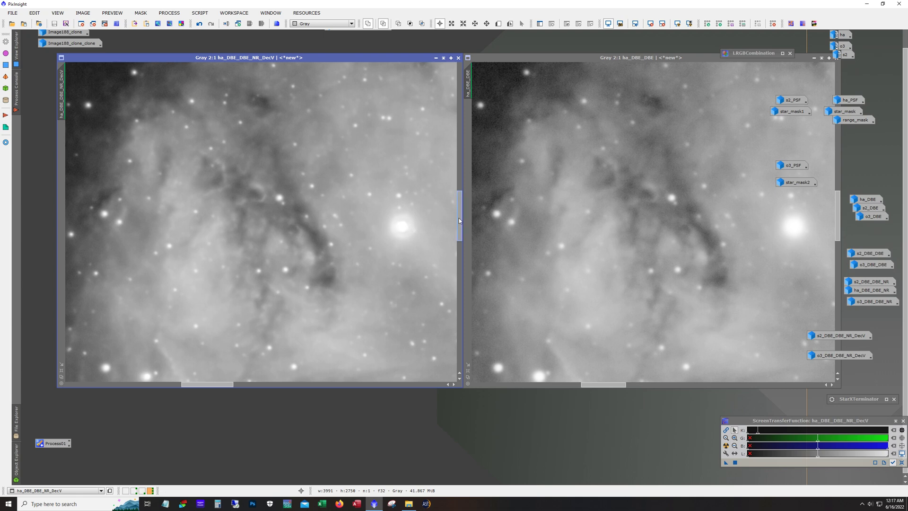
drag(458, 218, 458, 273)
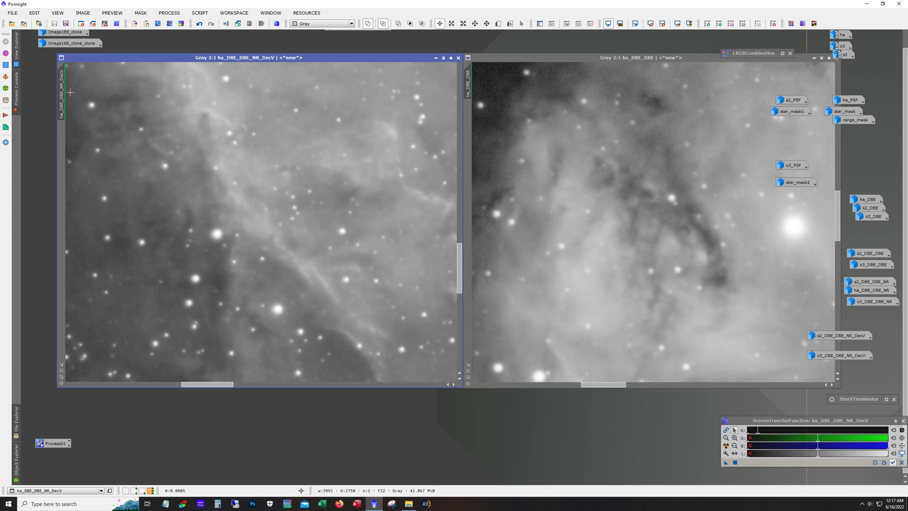
- Sync ha_DBE_DBE to other DecV regions, compare them, then minimize ha_DBE_DBE_NR_DecV
drag(63, 101, 466, 97)
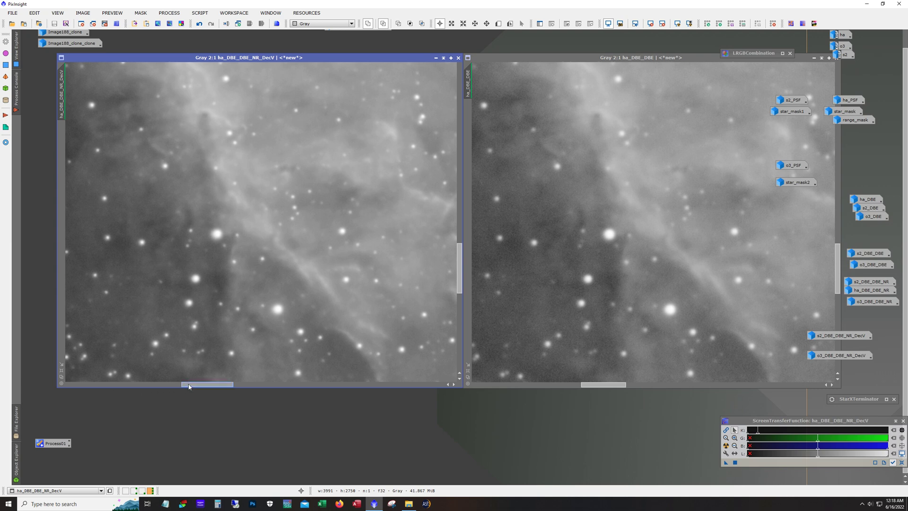
drag(189, 386, 305, 386)
drag(459, 282, 473, 127)
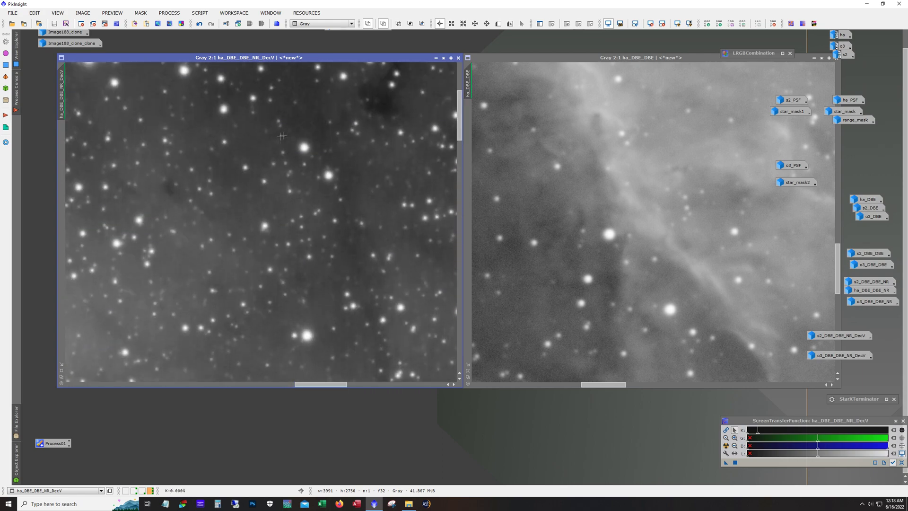
scroll(255, 144, up, 5)
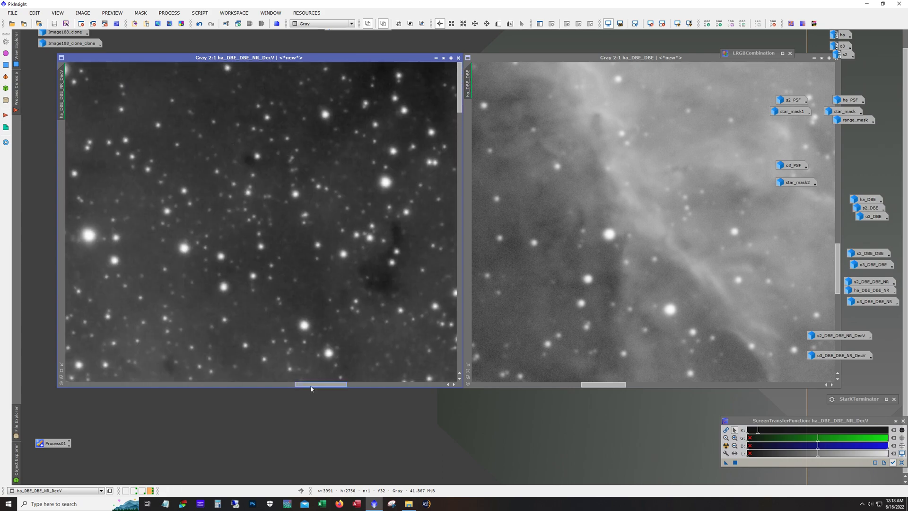
drag(311, 389, 276, 389)
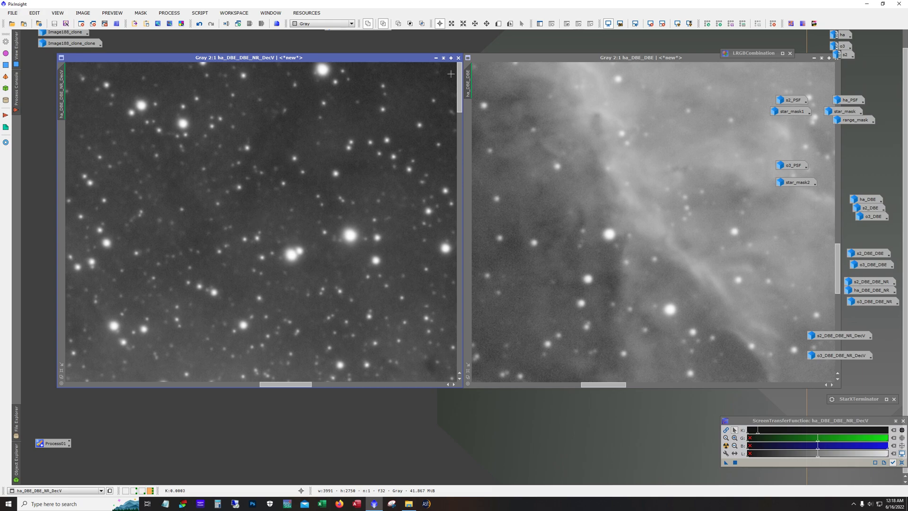
click(435, 57)
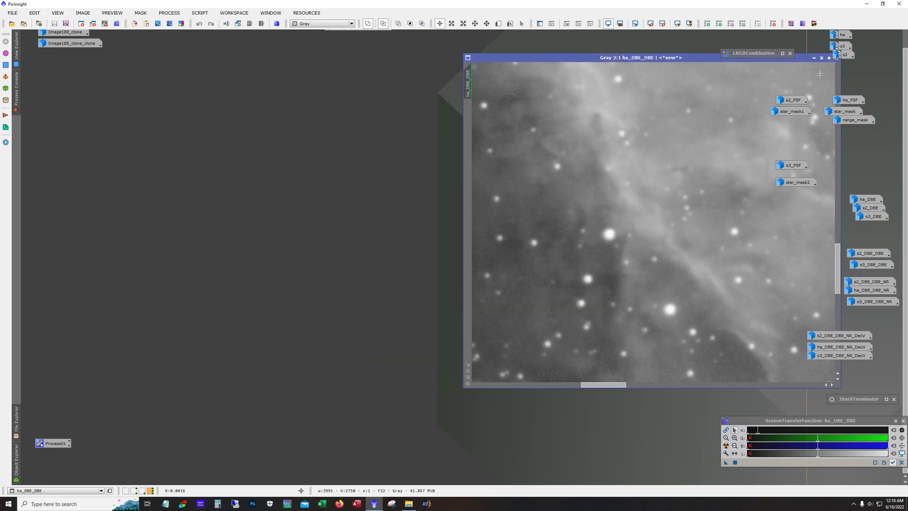
- Minimize ha_DBE_DBE, open Image188 with an auto stretch, then open Image188_clone
click(814, 57)
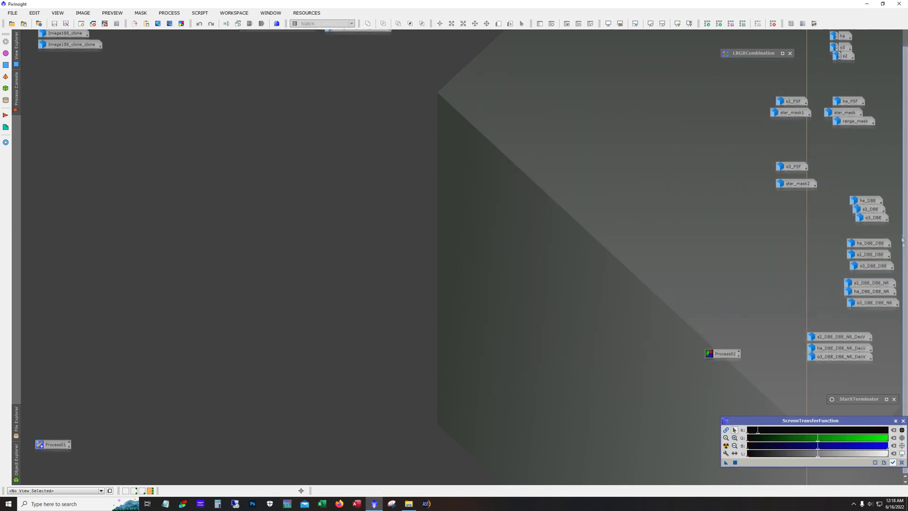
drag(904, 252, 901, 180)
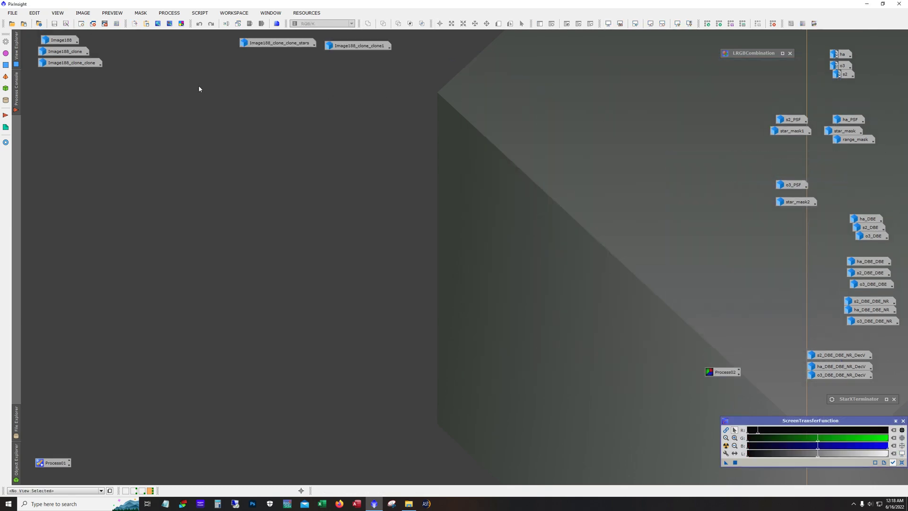
double_click(65, 42)
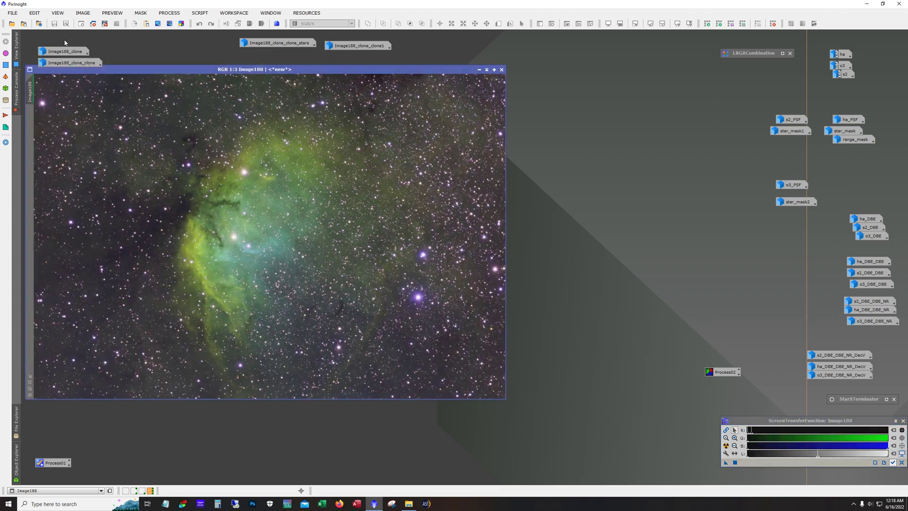
drag(264, 71, 308, 80)
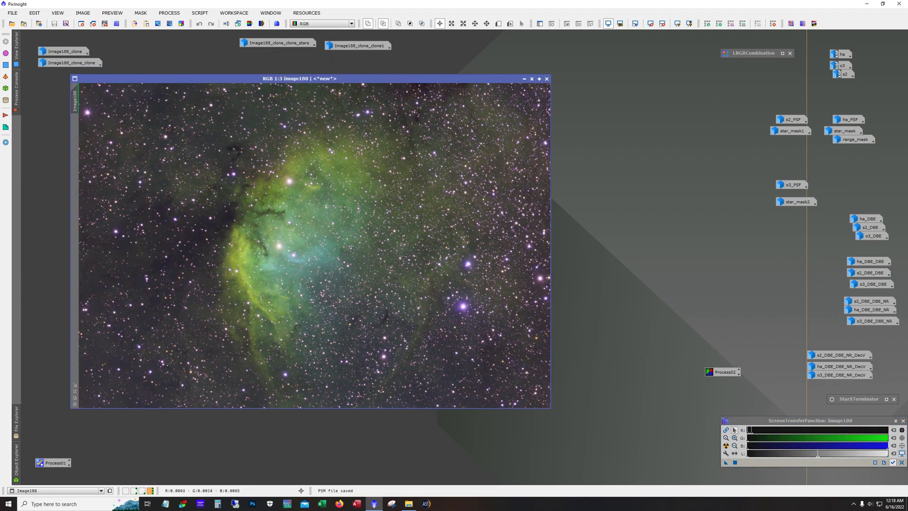
key(ctrl+F12)
key(ctrl+F12)
drag(205, 79, 199, 87)
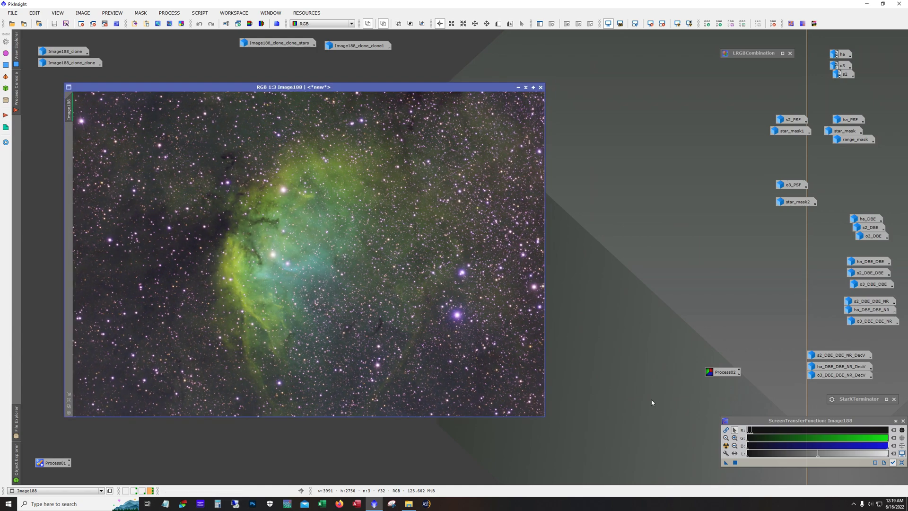
key(alt)
double_click(77, 52)
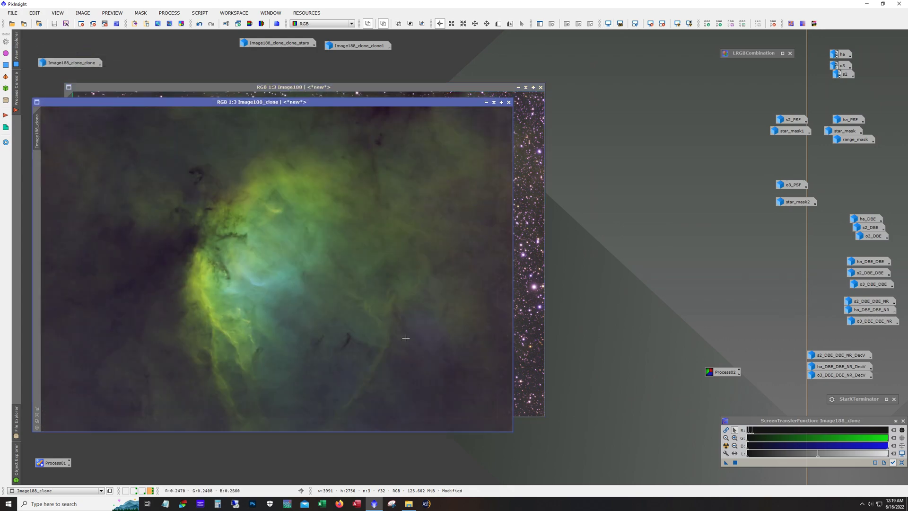
- Open Image188_clone_clone beside Image188_clone and switch between them to compare
drag(220, 102, 446, 75)
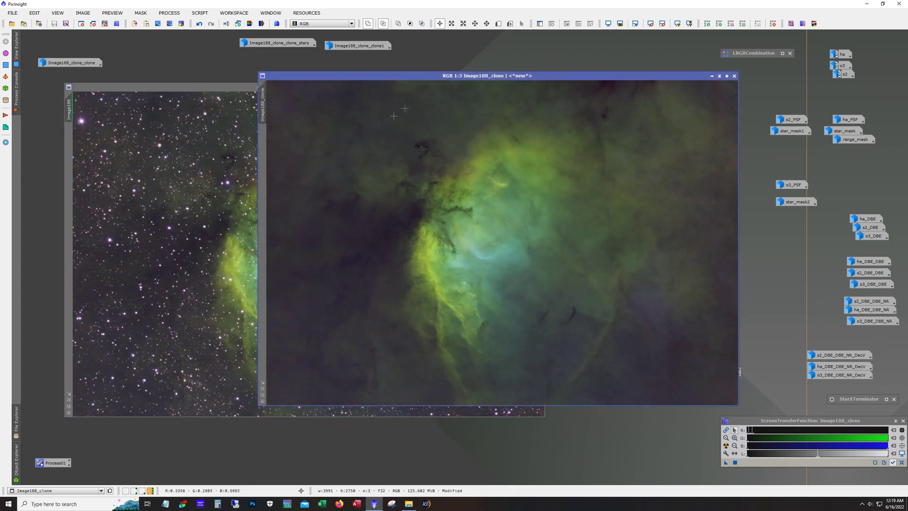
double_click(69, 63)
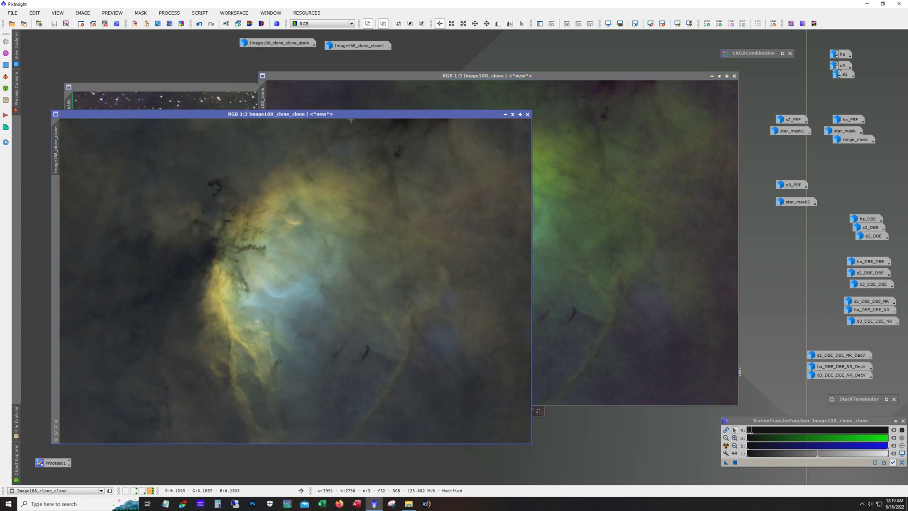
drag(351, 118, 373, 76)
click(649, 198)
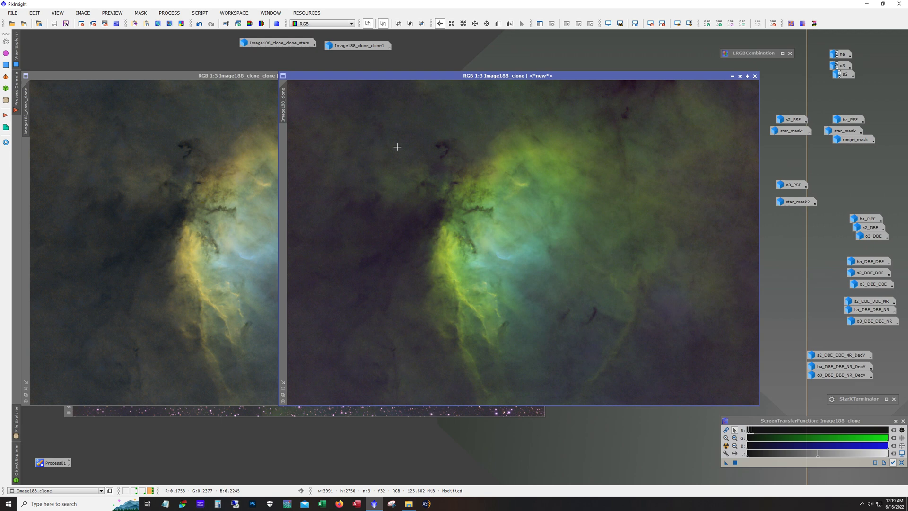
click(252, 160)
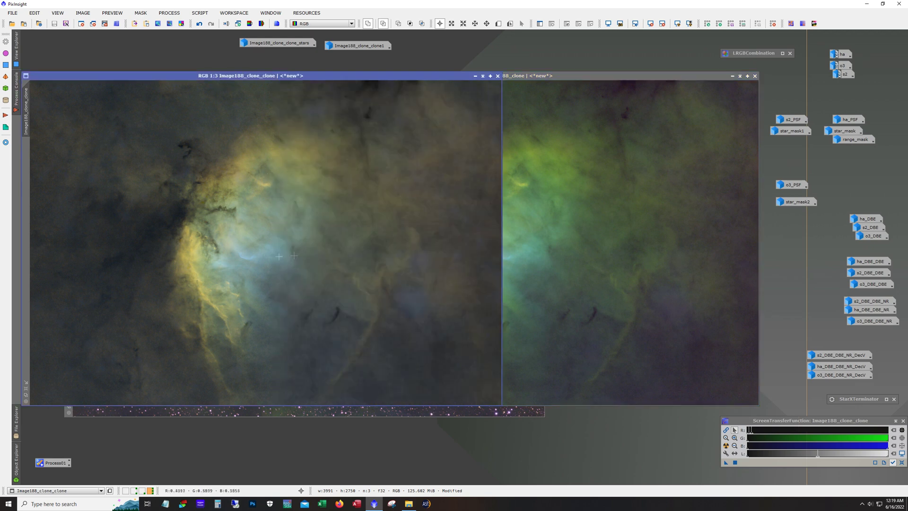
click(549, 284)
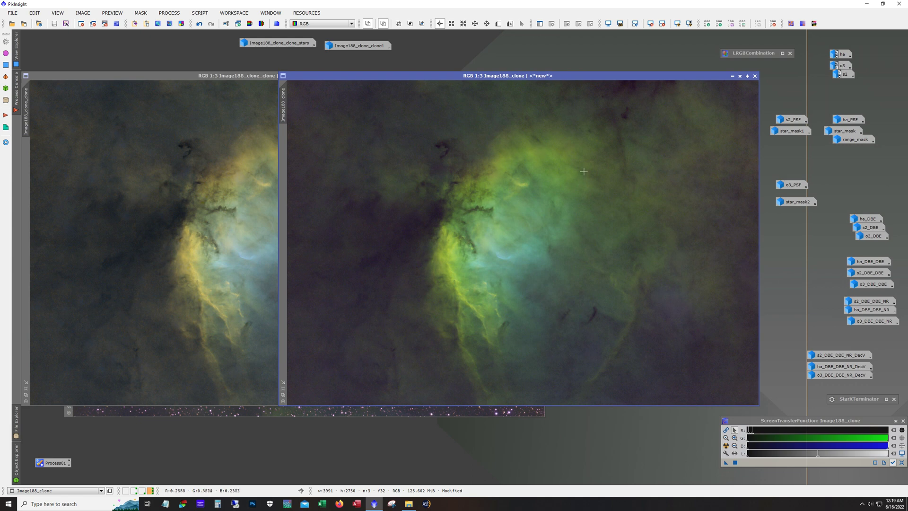
click(152, 212)
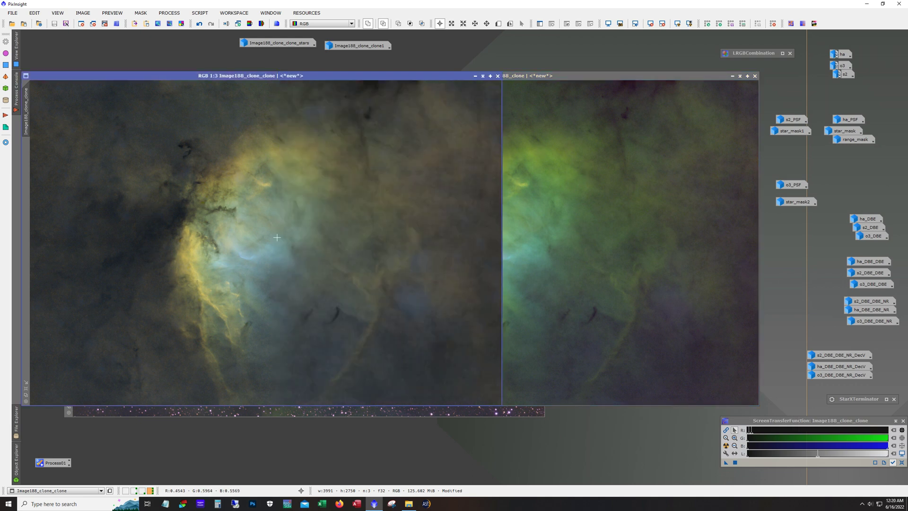
- Minimize Image188_clone_clone and Image188_clone to icons
scroll(271, 313, up, 2)
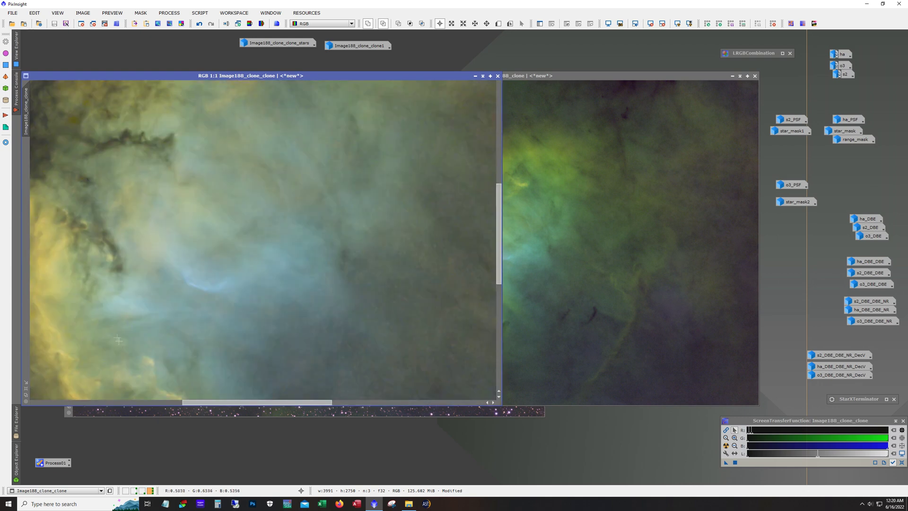
mouse_move(212, 403)
mouse_down()
mouse_move(169, 408)
mouse_move(204, 407)
mouse_up()
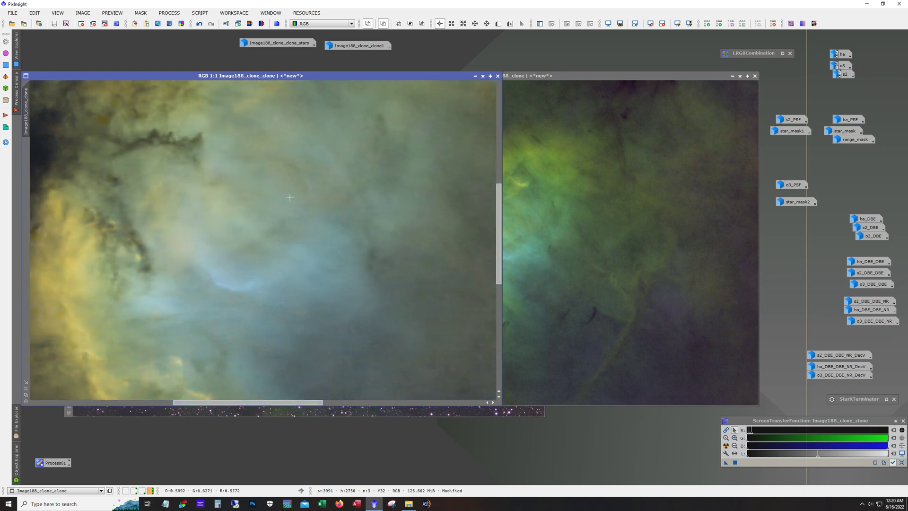
click(475, 76)
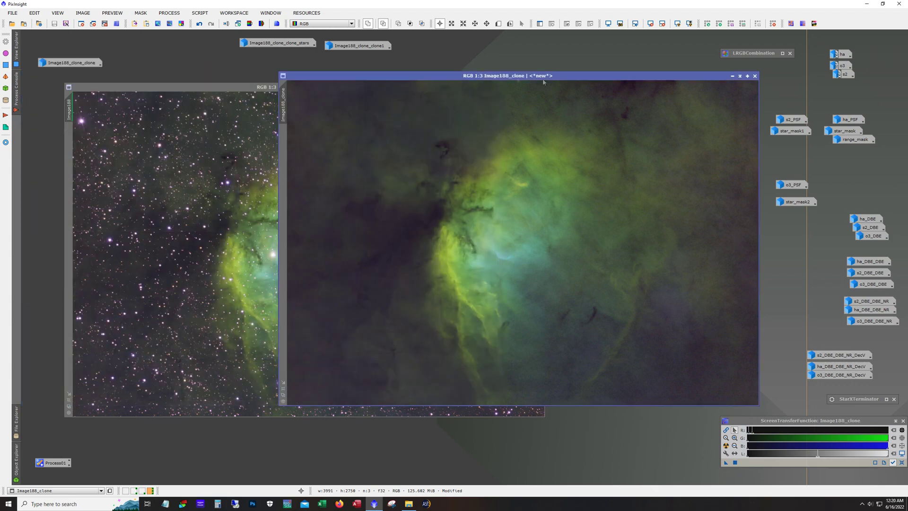
click(732, 75)
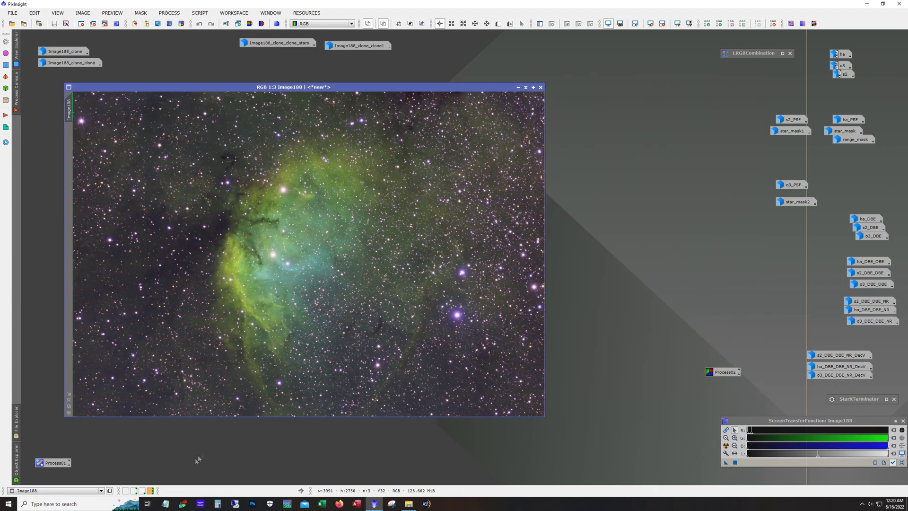
- In the second workspace, restore Image188_clone_clone_clone and position its window
click(135, 491)
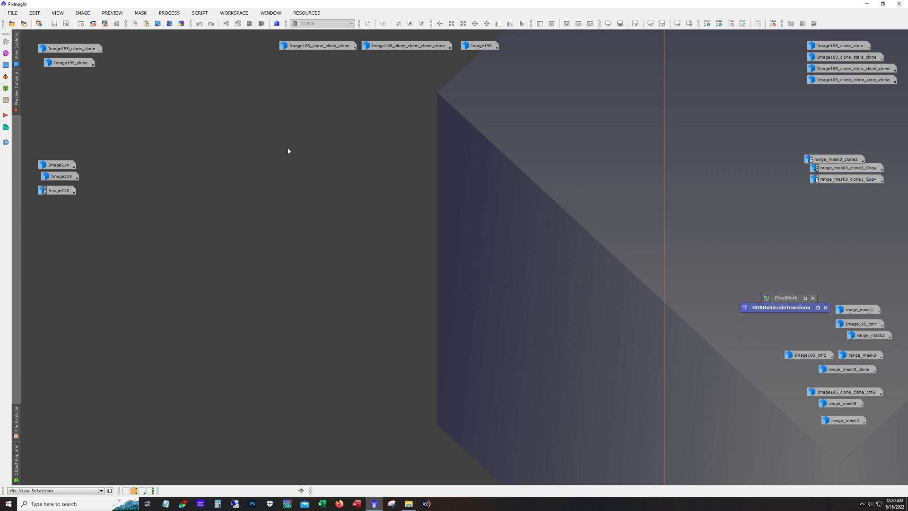
double_click(316, 46)
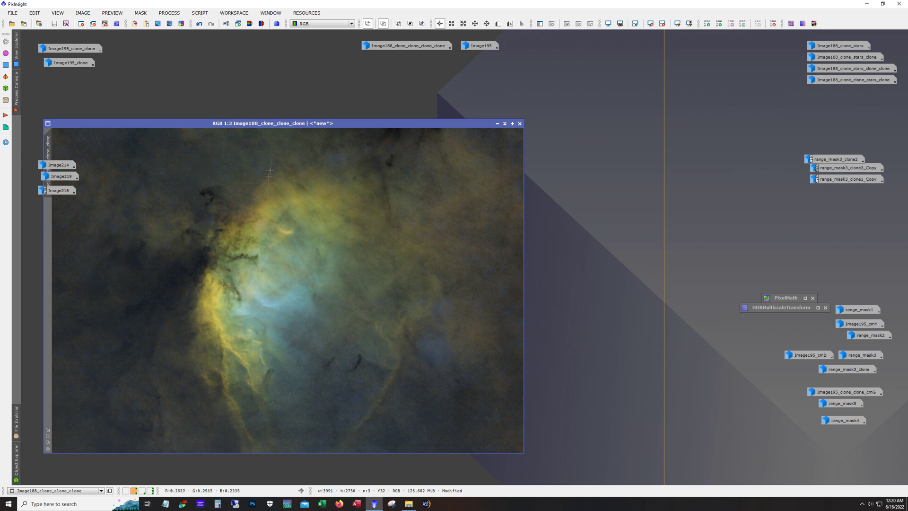
drag(284, 123, 307, 112)
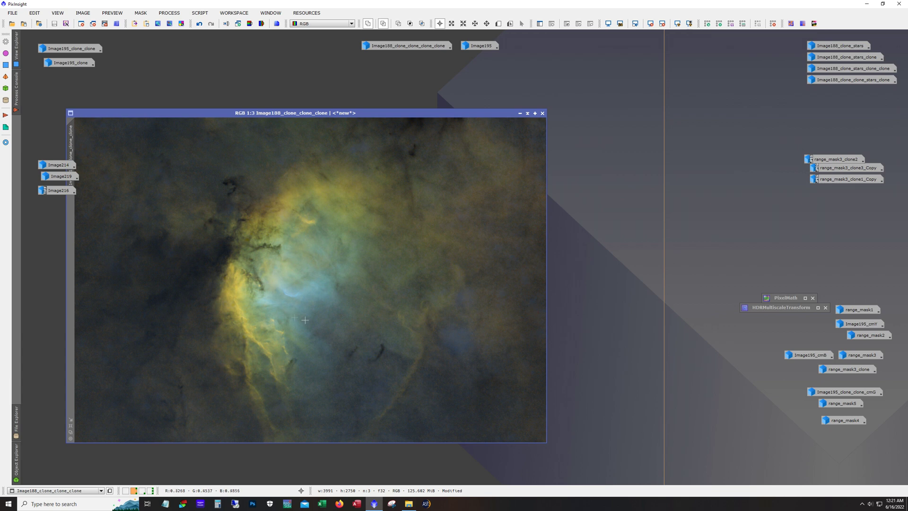
- Reset HDRMultiscaleTransform to 6 layers with Preserve hue, then open Image188_clone_clone_clone_clone beside the first
double_click(760, 311)
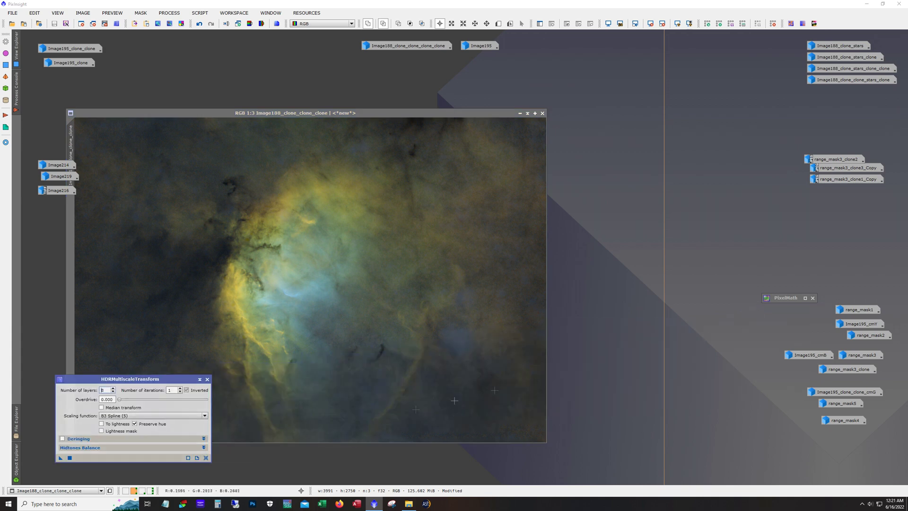
drag(114, 381, 632, 203)
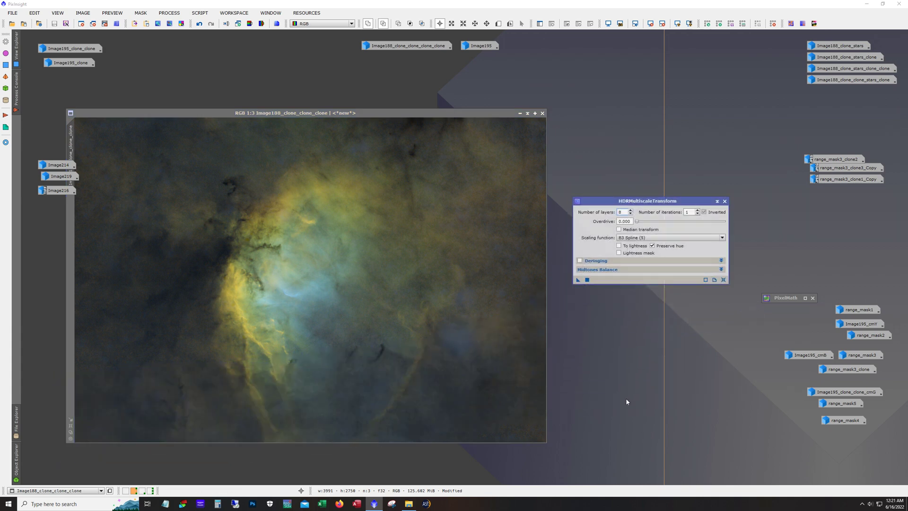
click(724, 281)
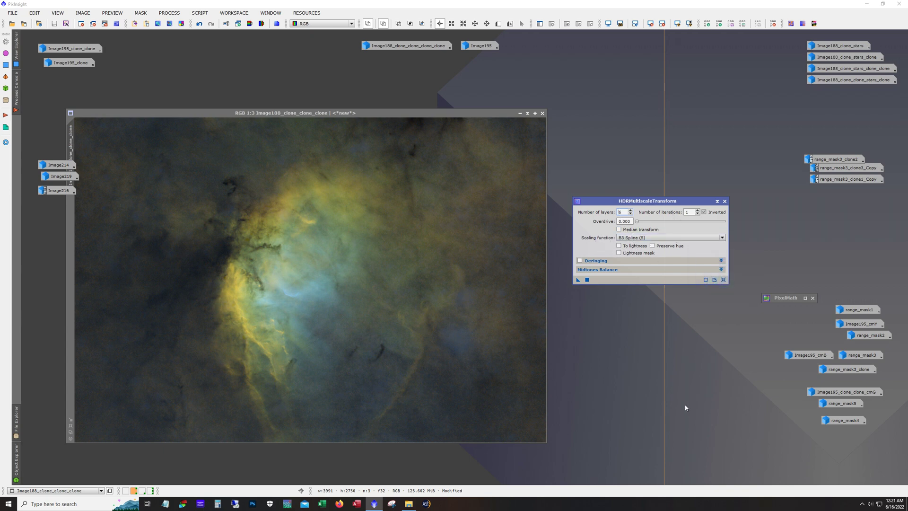
double_click(625, 213)
click(628, 216)
click(630, 211)
click(630, 212)
text(6)
click(653, 247)
double_click(395, 46)
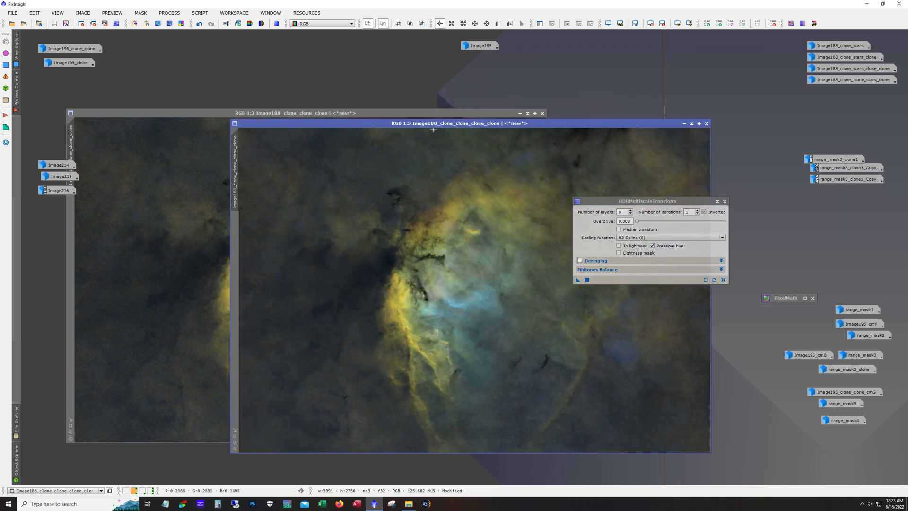
drag(431, 125, 571, 115)
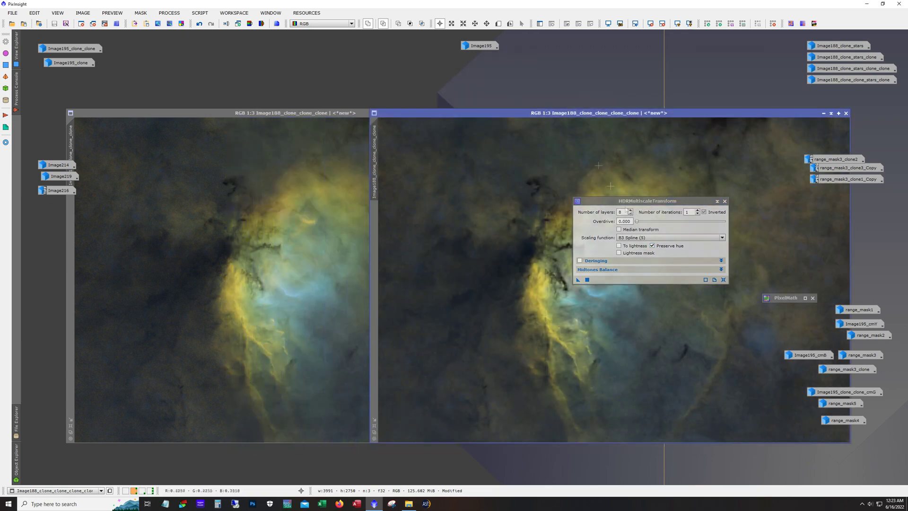
- Iconize the HDRMultiscaleTransform dialog
click(718, 201)
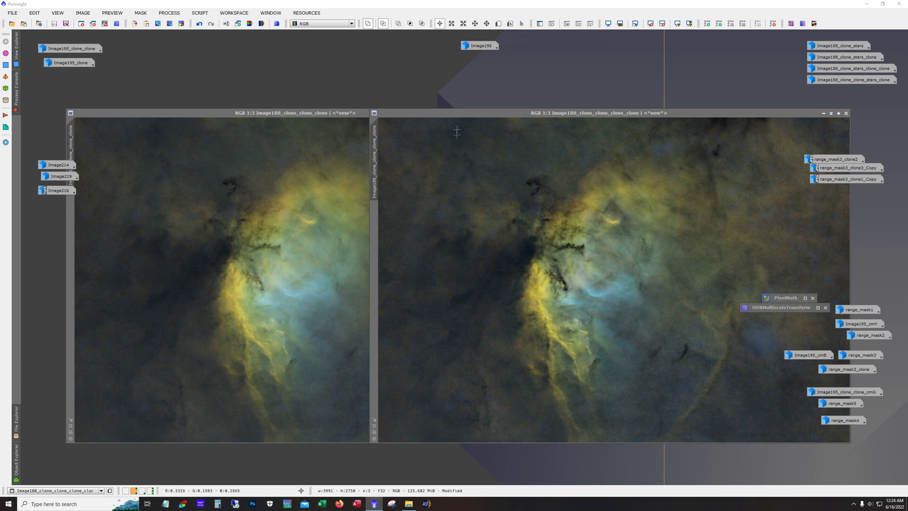
- Bring up Image195 and toggle its last step against Image188_clone_clone_clone_clone for comparison
double_click(481, 46)
key(ctrl+z)
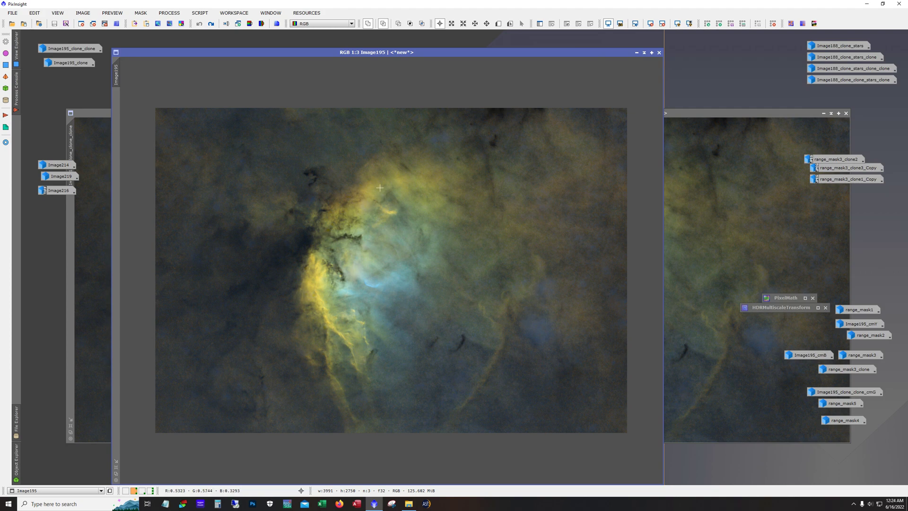
key(ctrl+Tab)
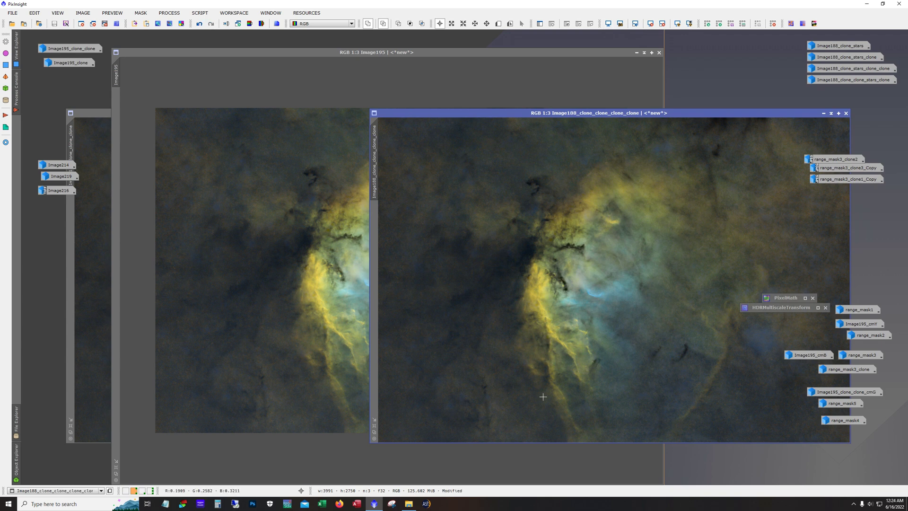
click(347, 309)
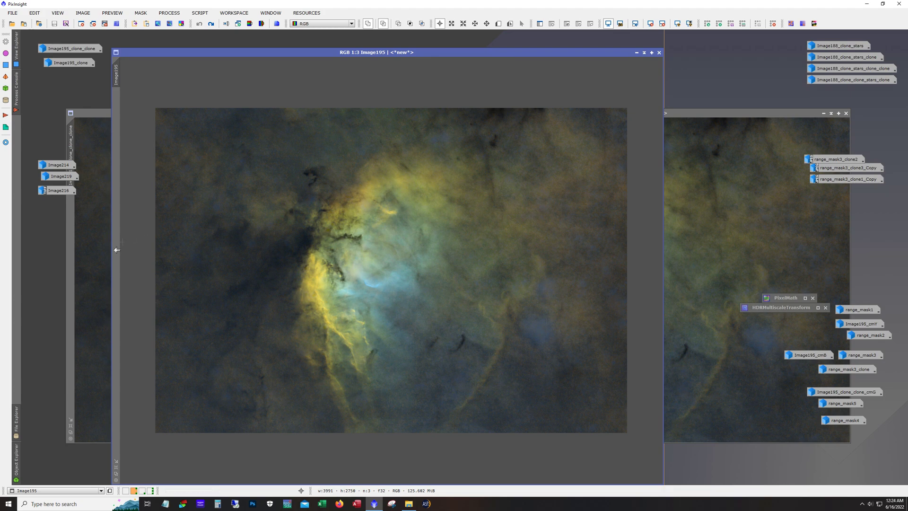
key(ctrl+z)
key(ctrl+y)
key(alt)
- Redo Image195's contrast and saturation boost and its mask, then show the mask overlay
click(211, 23)
click(211, 23)
click(212, 24)
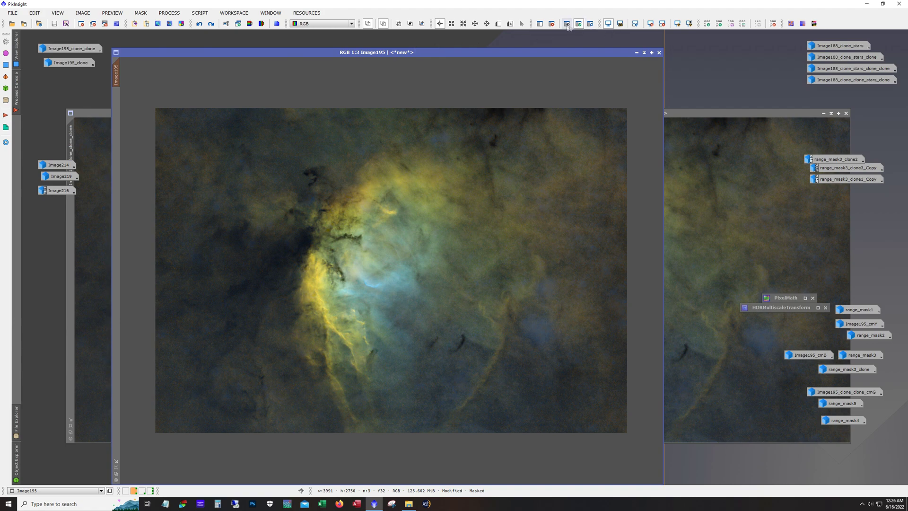
click(590, 24)
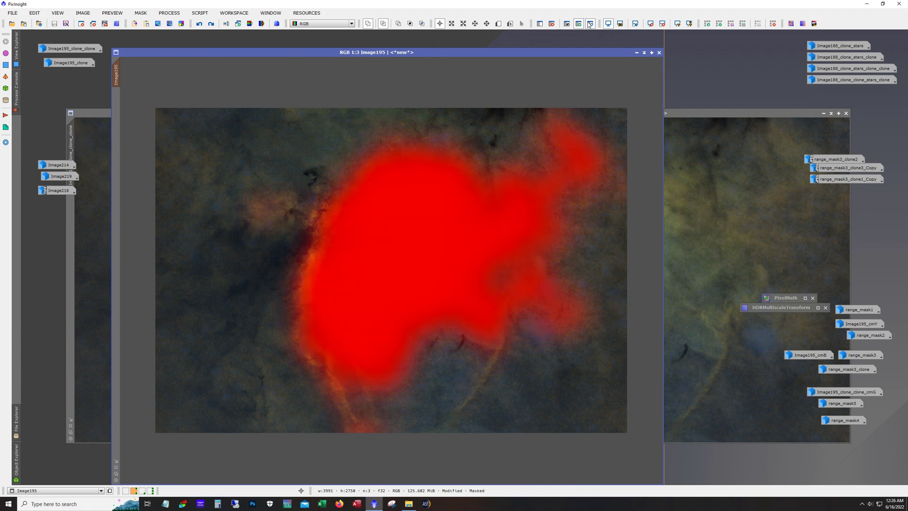
- Hide Image195's red mask overlay while keeping the mask applied
click(590, 24)
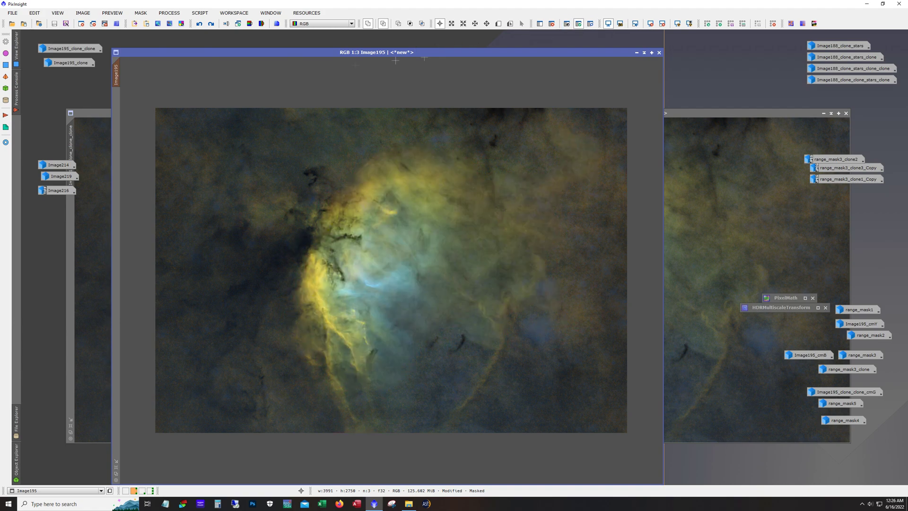
click(212, 25)
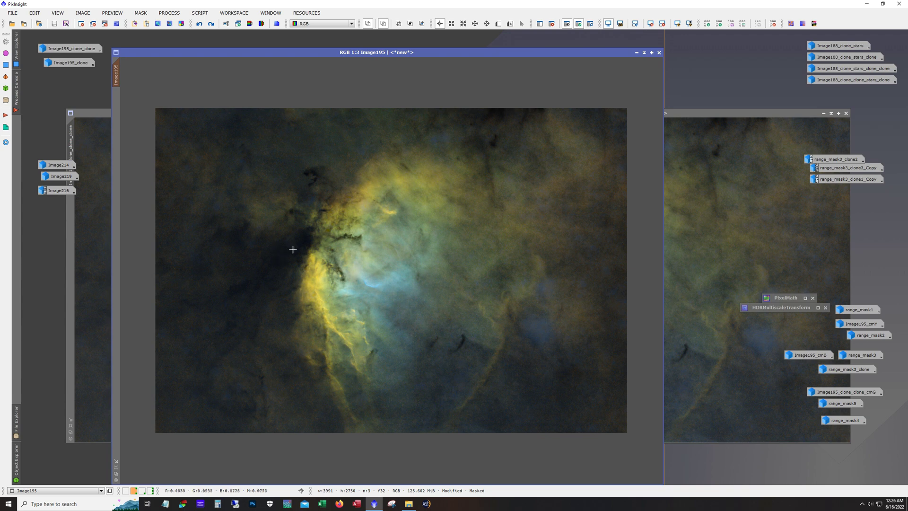
click(212, 24)
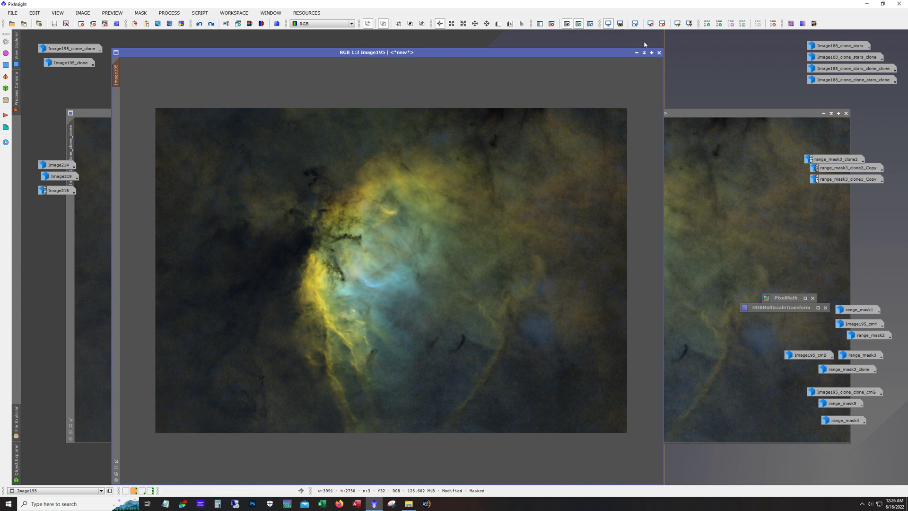
- Check the mask, then compare the warm gold-orange colour adjustment before and after, ending reapplied
click(591, 24)
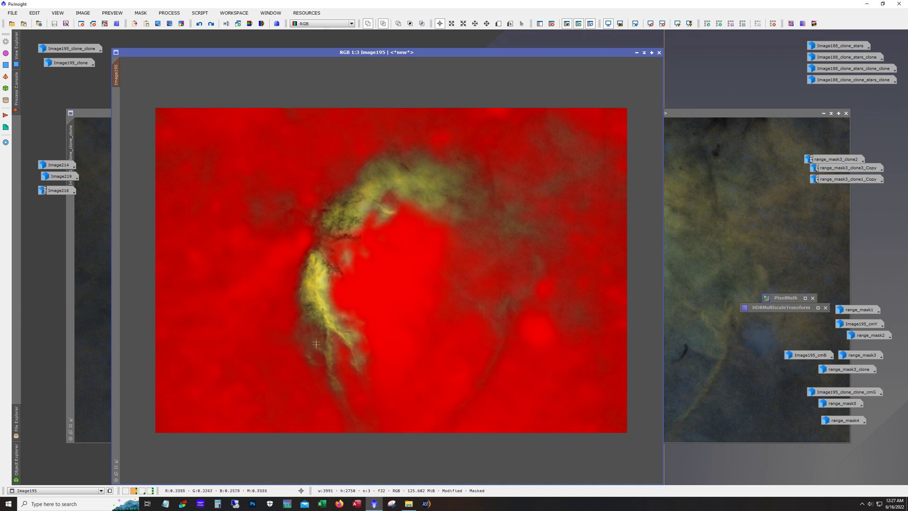
click(590, 23)
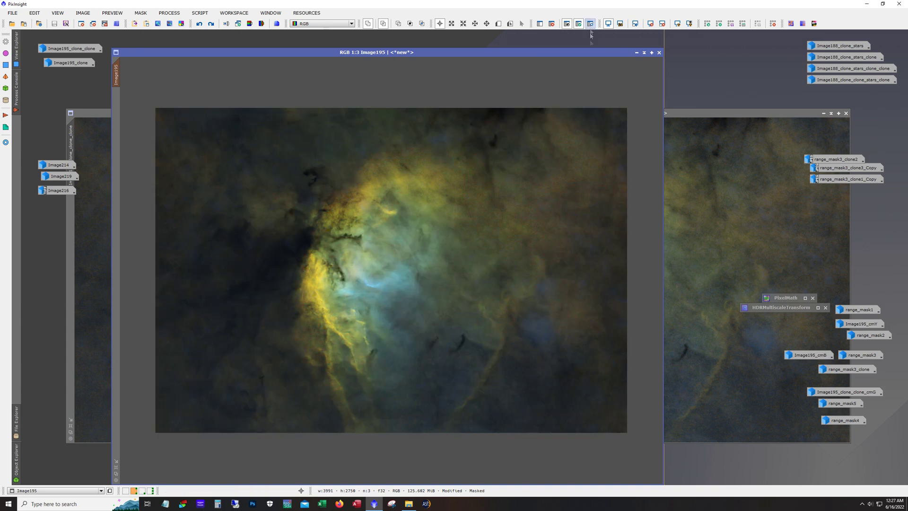
click(211, 24)
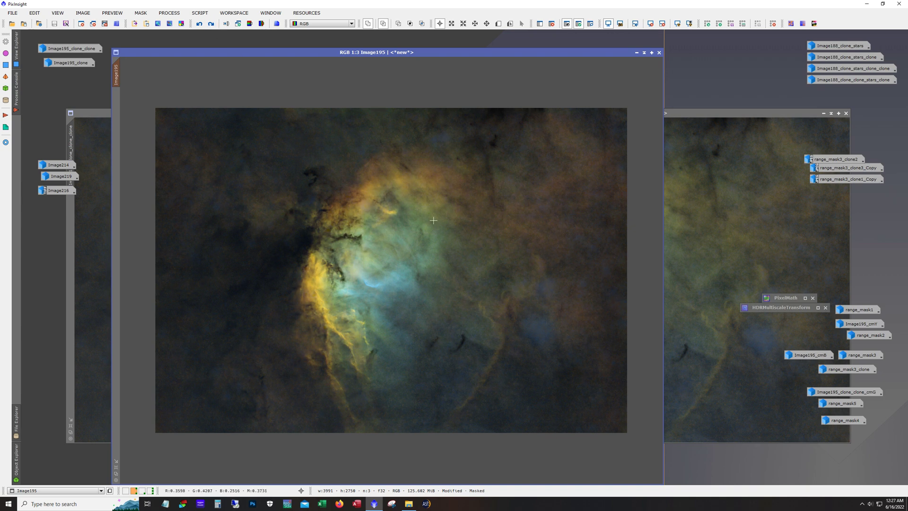
click(199, 23)
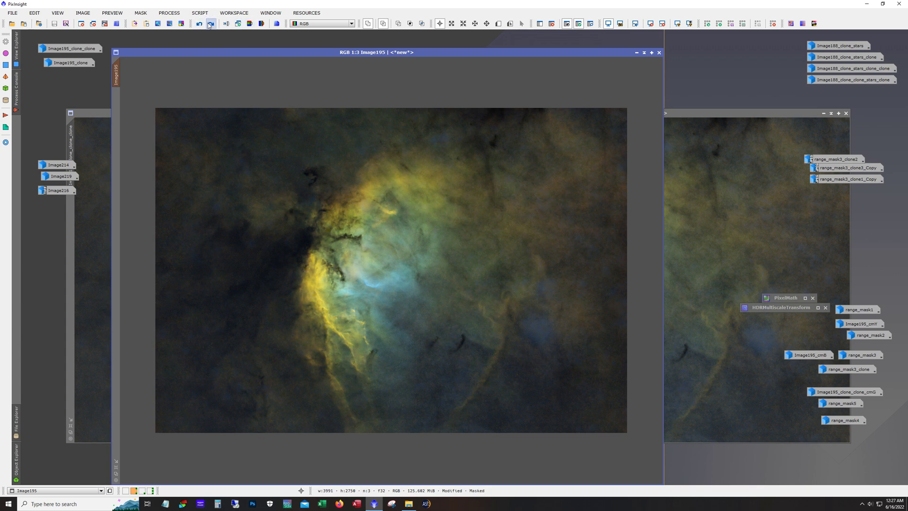
click(210, 24)
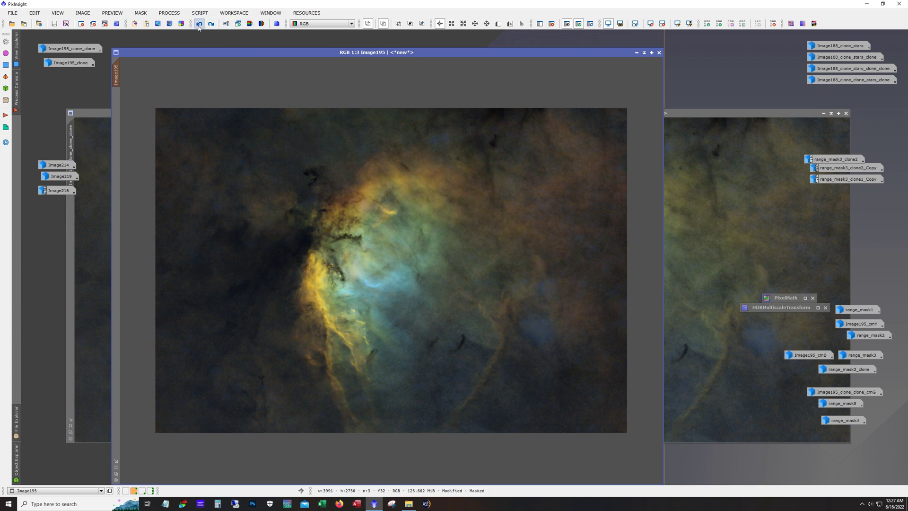
click(199, 24)
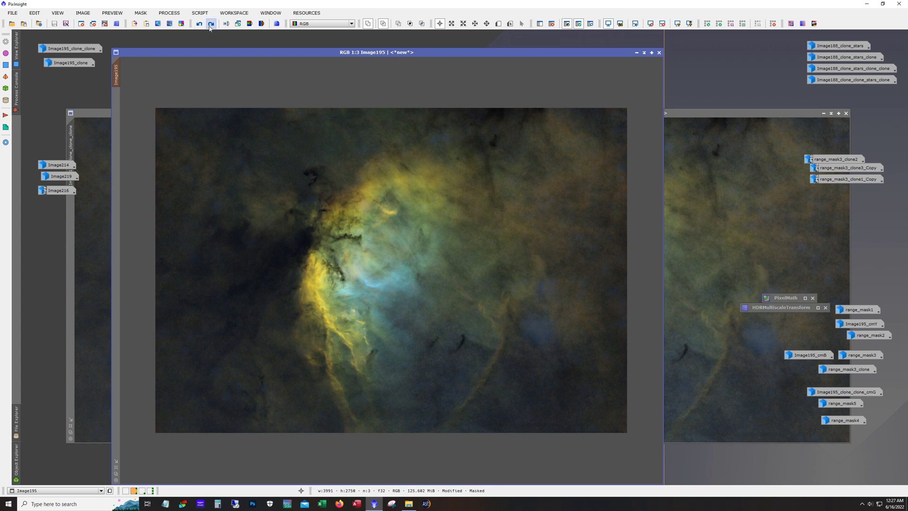
click(211, 25)
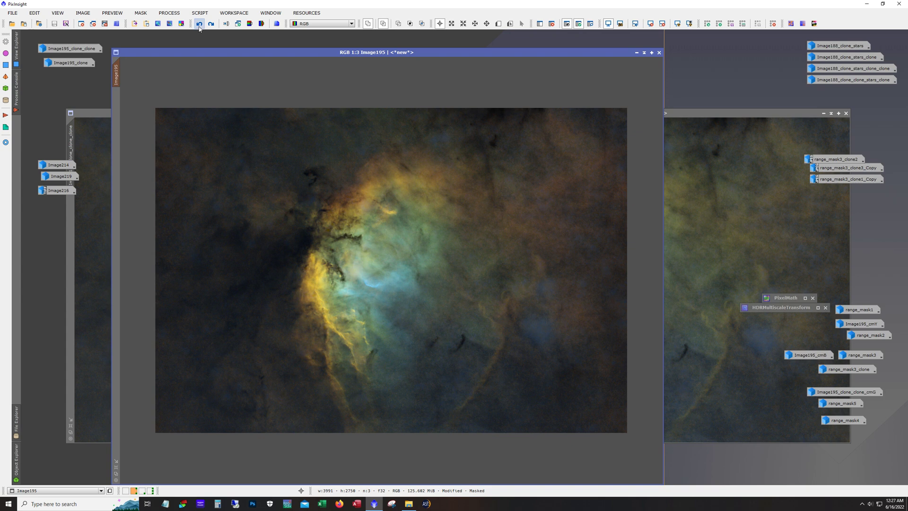
click(199, 24)
click(211, 24)
click(589, 26)
click(588, 26)
click(200, 24)
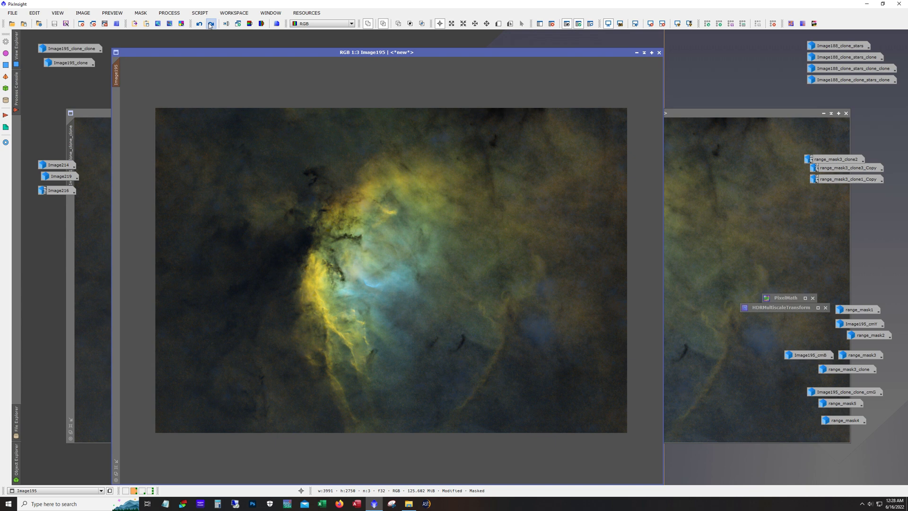
click(211, 24)
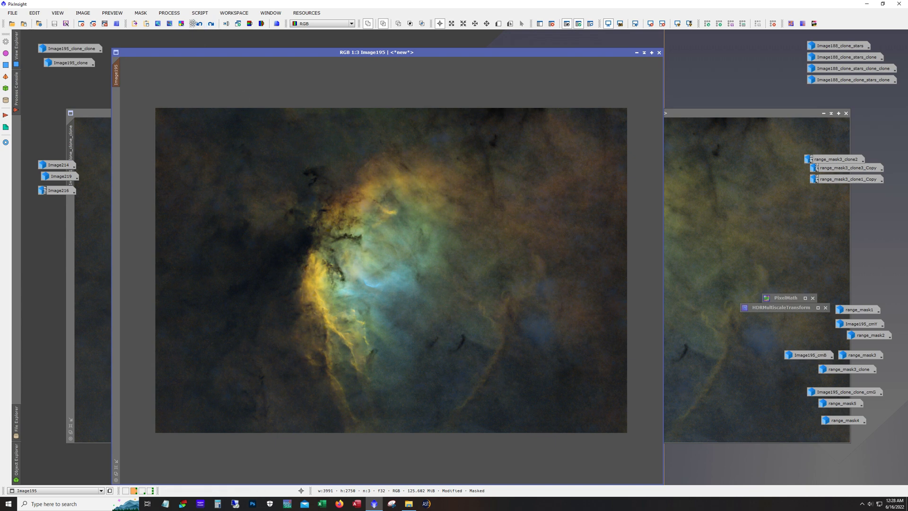
click(199, 23)
- Redo through removing Preview01 and the mask on Image195, comparing before and after
click(212, 24)
click(212, 24)
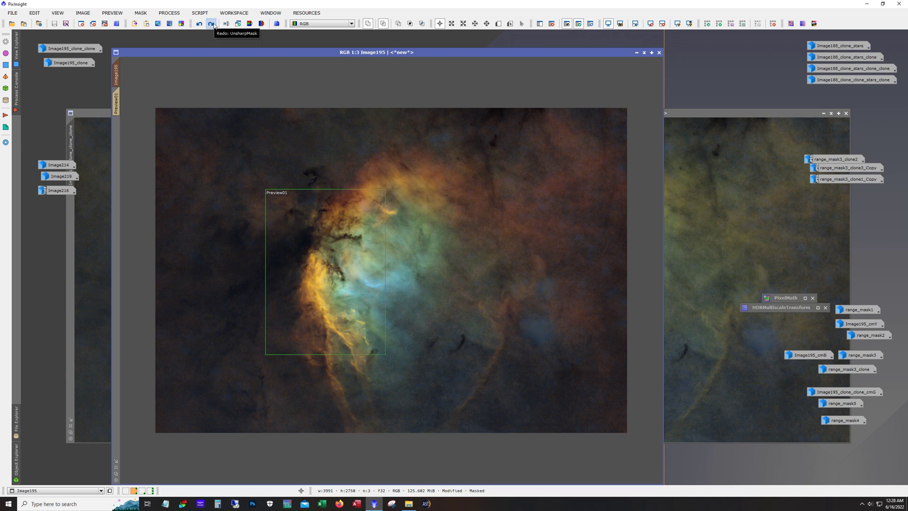
click(214, 26)
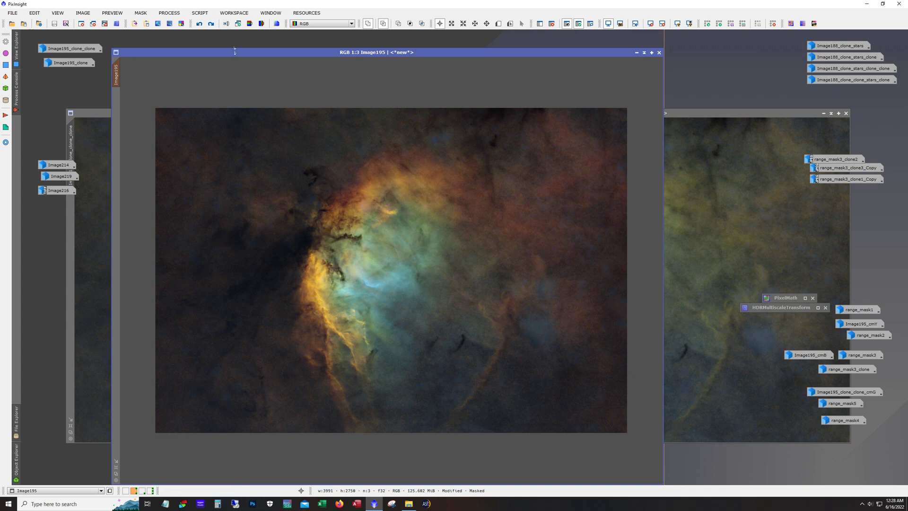
click(211, 25)
click(210, 24)
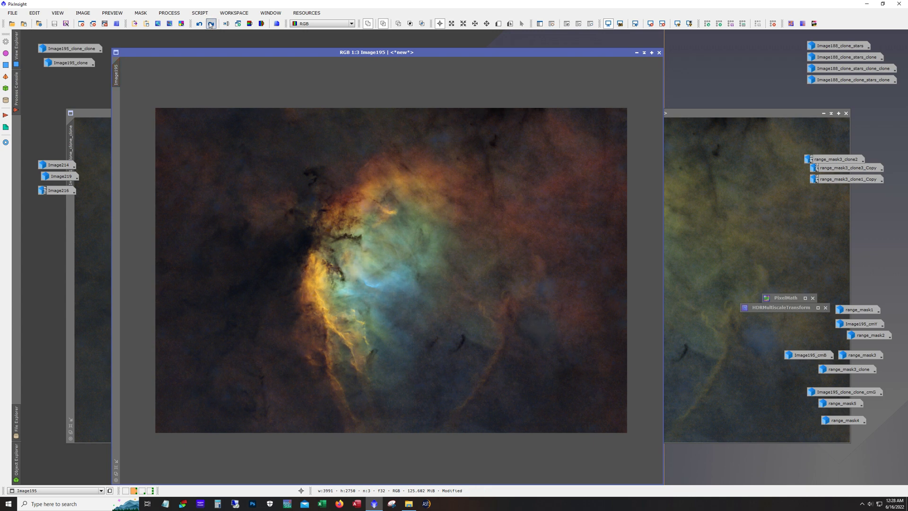
key(ctrl+z)
click(198, 24)
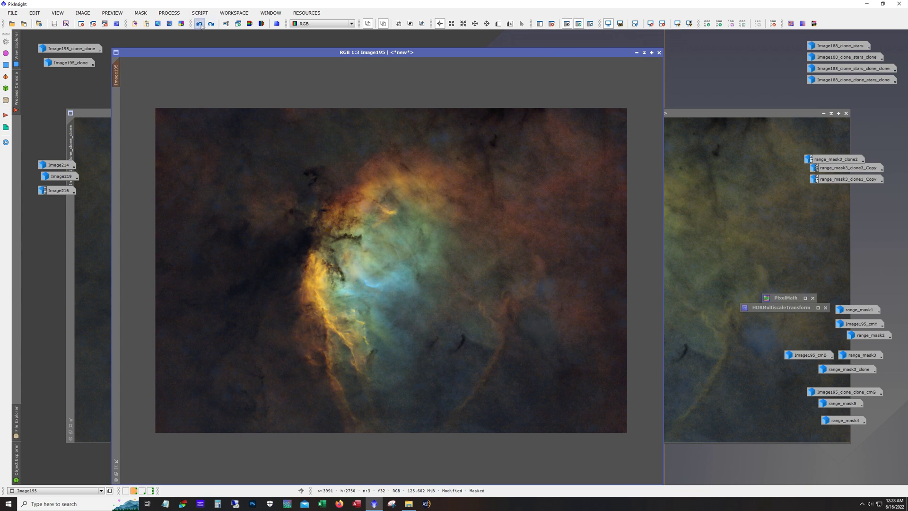
click(210, 23)
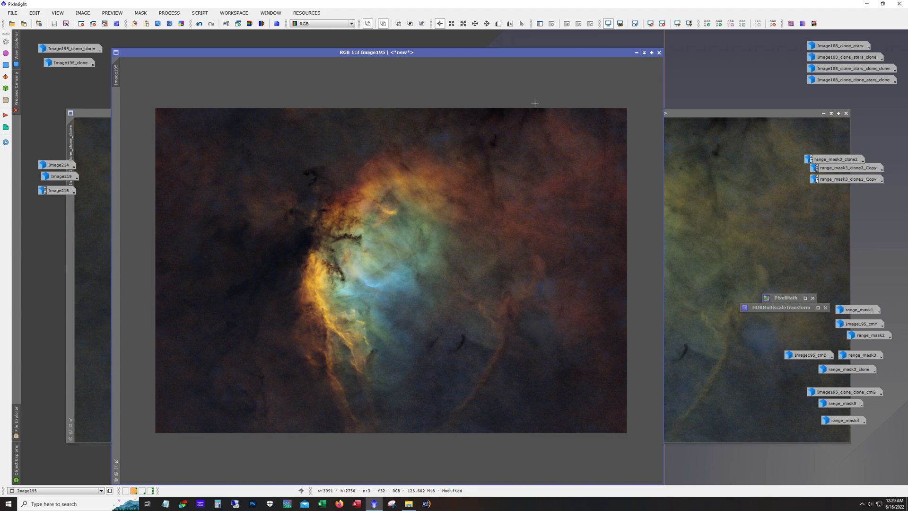
- Open the Image188_clone_stars star image and shift its window right
key(alt)
double_click(849, 49)
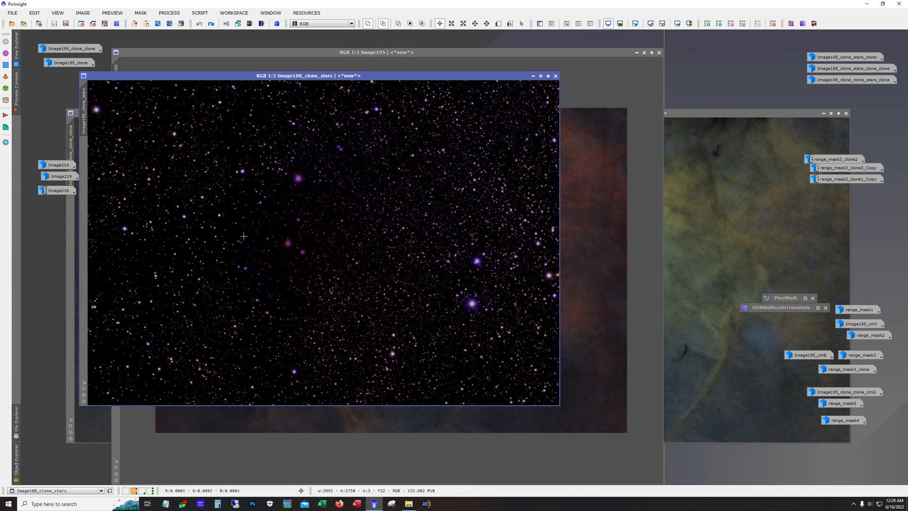
drag(317, 75, 336, 81)
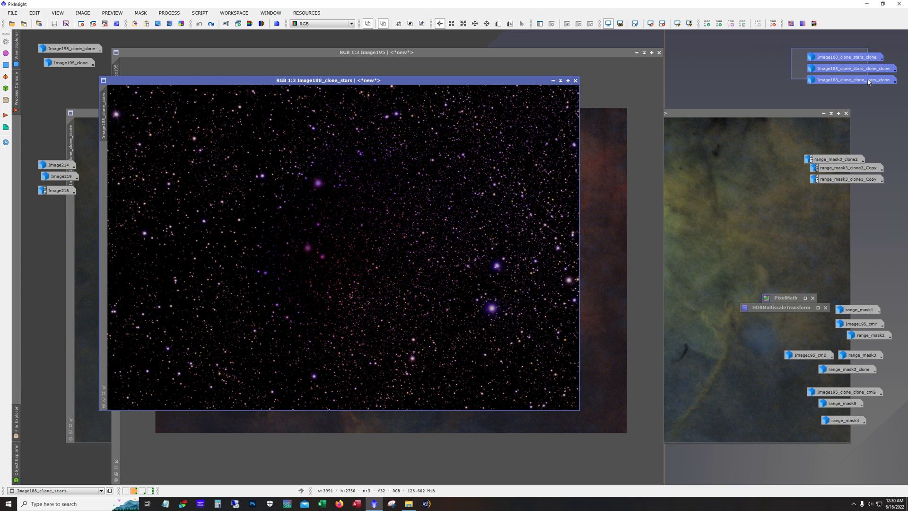
drag(256, 81, 285, 78)
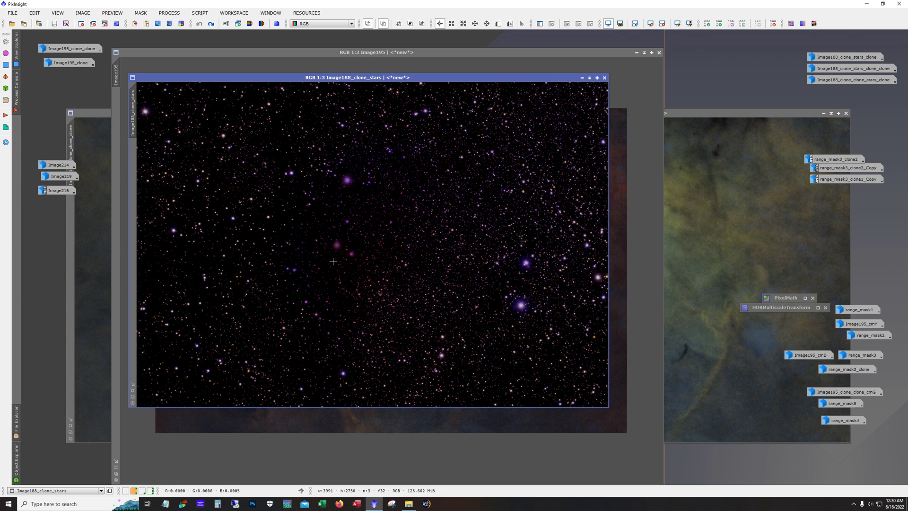
- Redo the inversion and colour steps on the stars until their history ends
click(212, 23)
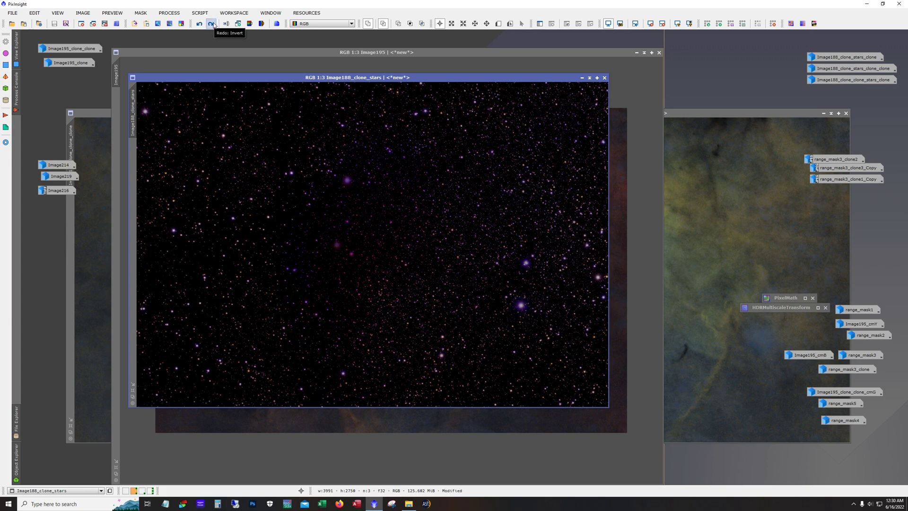
click(212, 24)
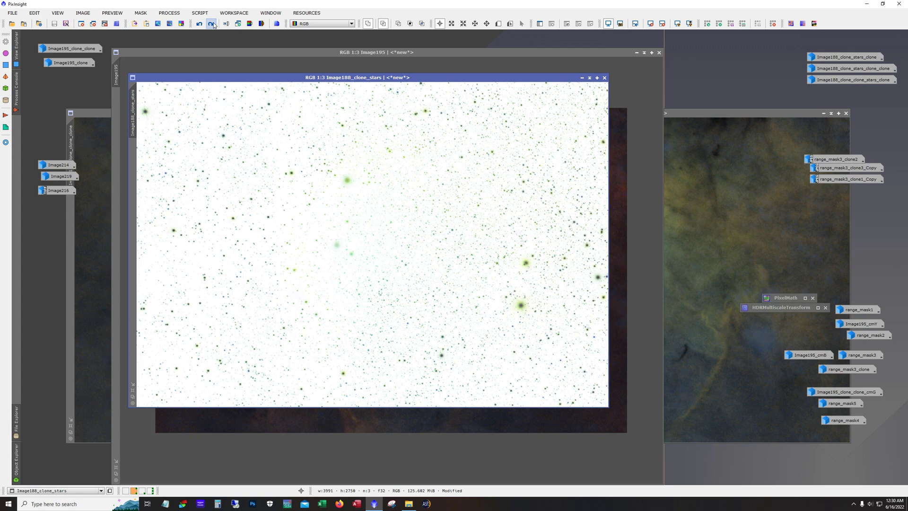
click(211, 23)
click(211, 24)
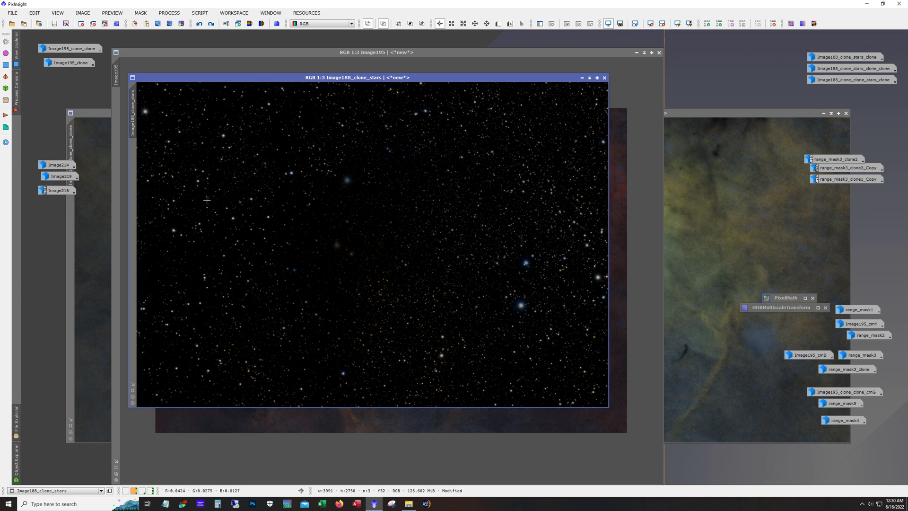
click(211, 27)
- Minimize the star image, Image195 and the other open image windows
click(581, 78)
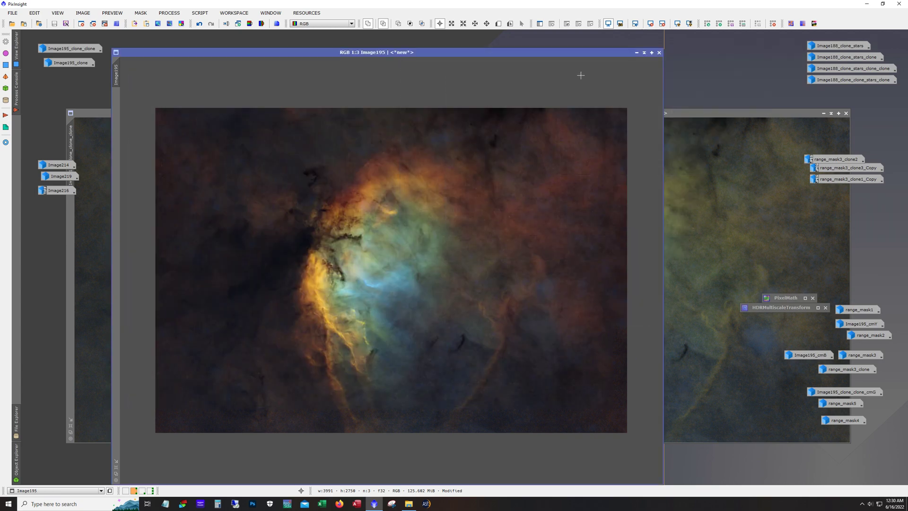
click(636, 52)
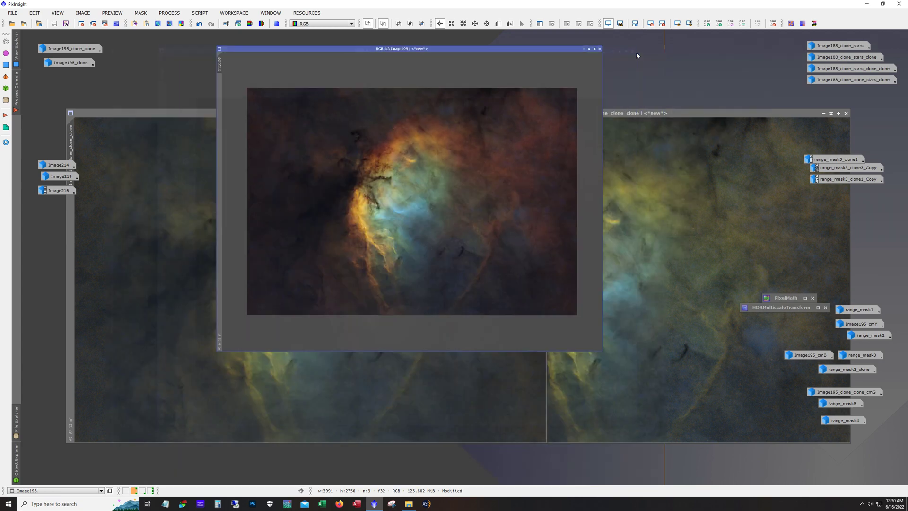
click(520, 114)
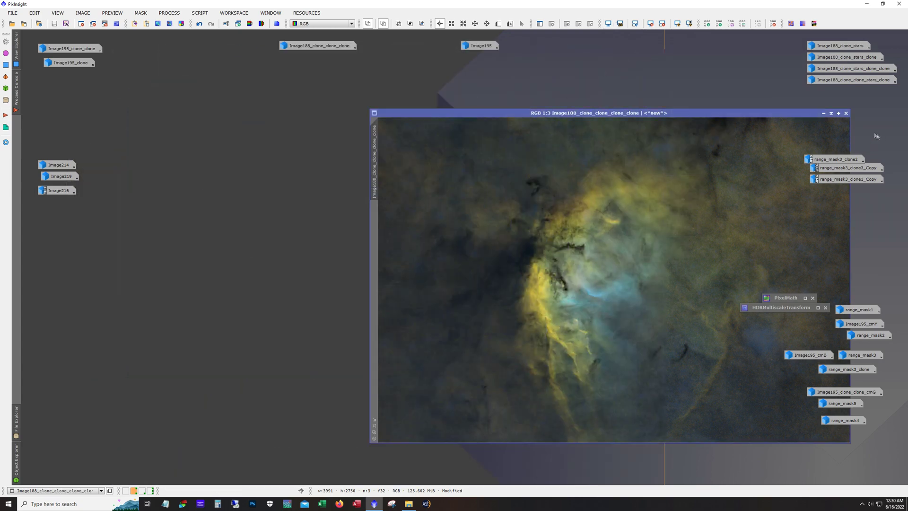
click(824, 113)
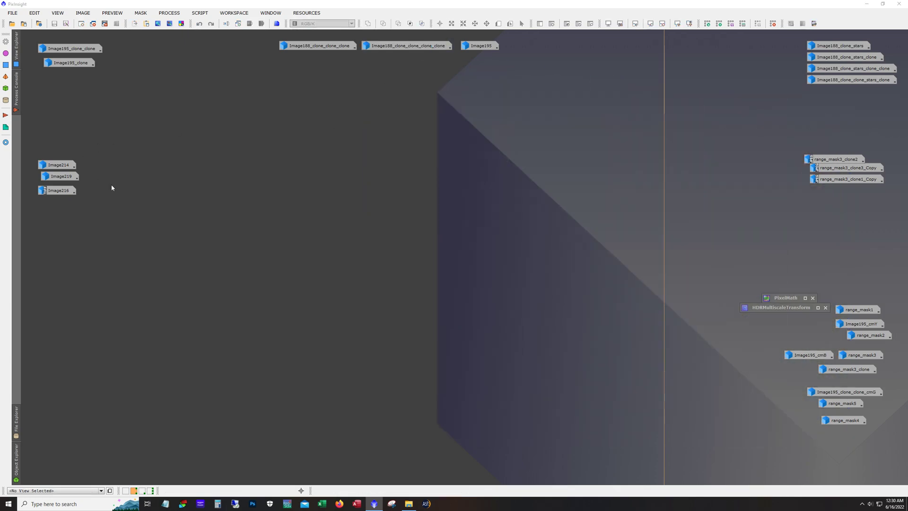
- Open Image214, Image219 and Image216 and arrange them across the workspace
double_click(56, 164)
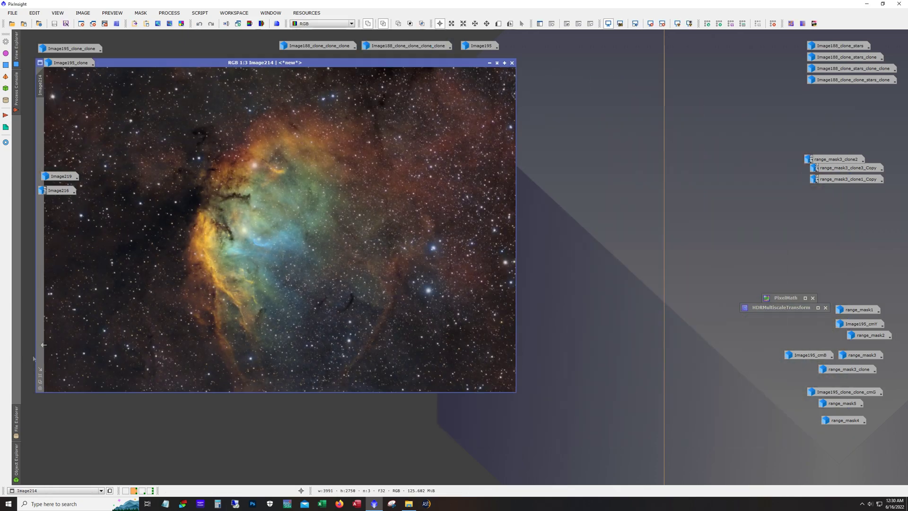
drag(232, 61, 334, 84)
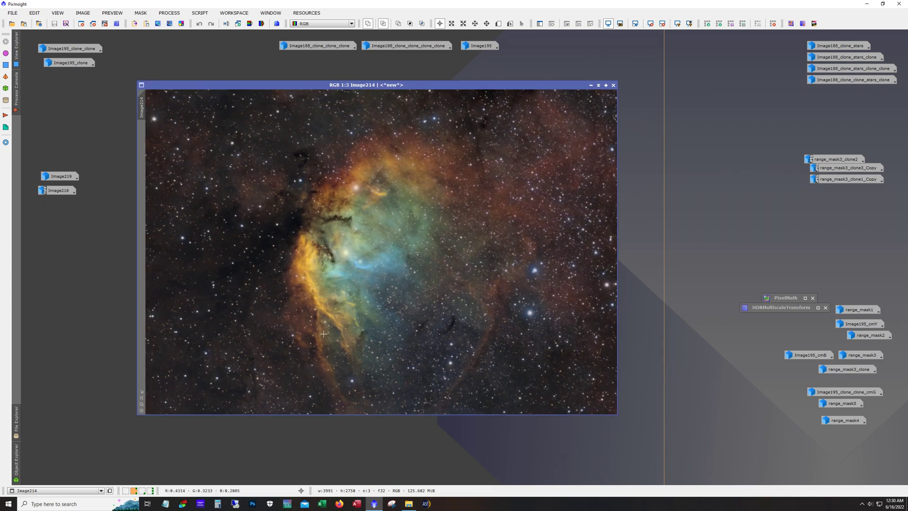
double_click(58, 176)
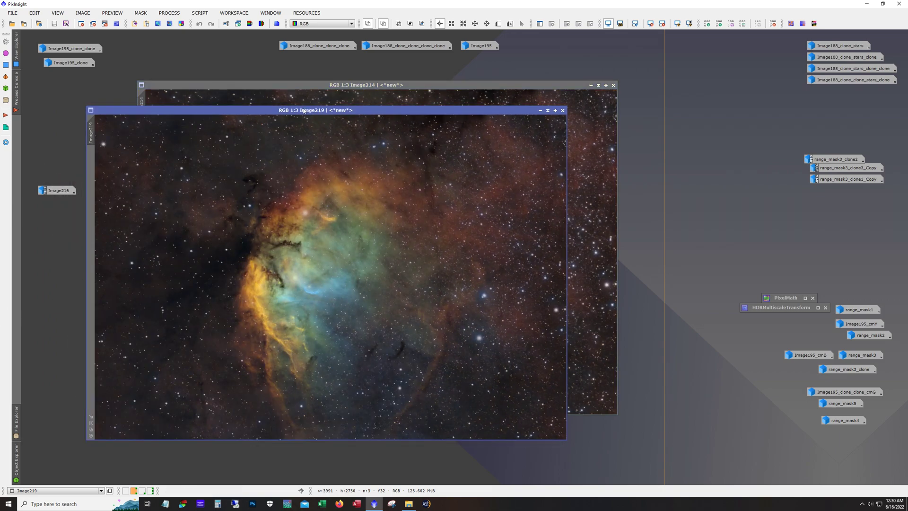
drag(305, 112, 384, 116)
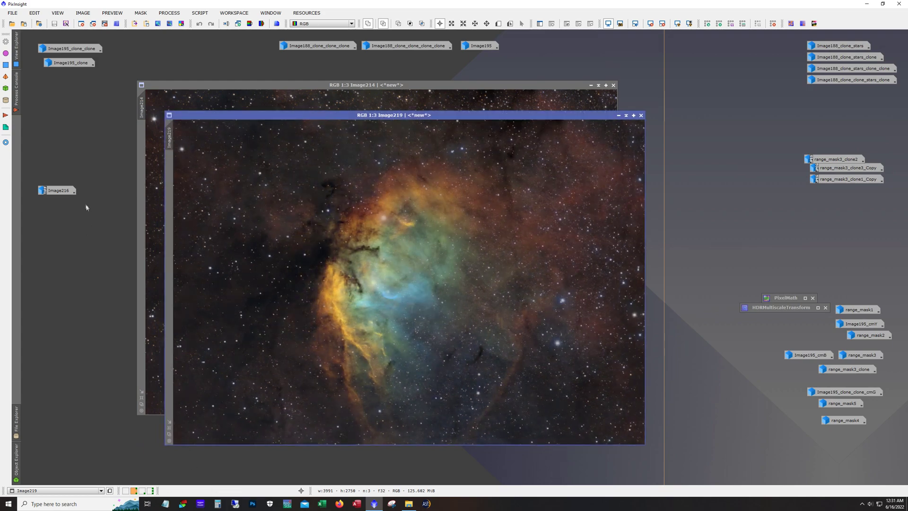
double_click(55, 191)
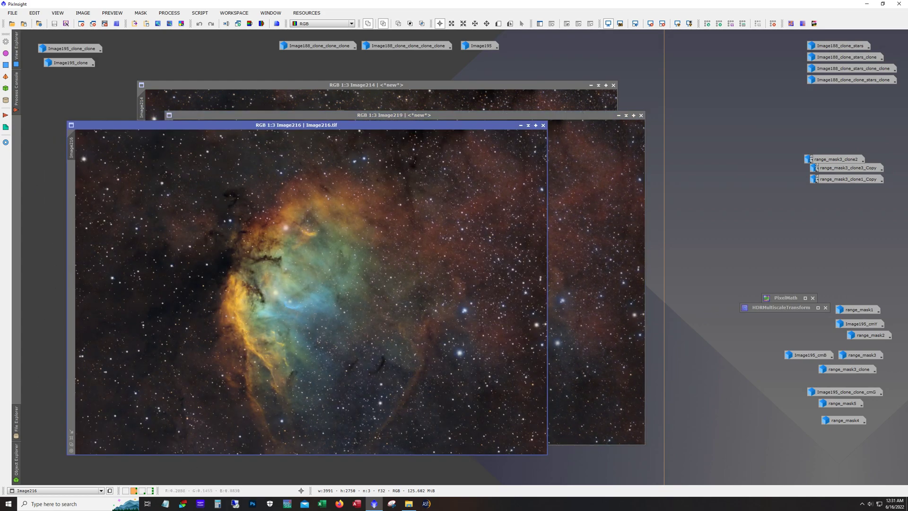
drag(346, 124, 313, 126)
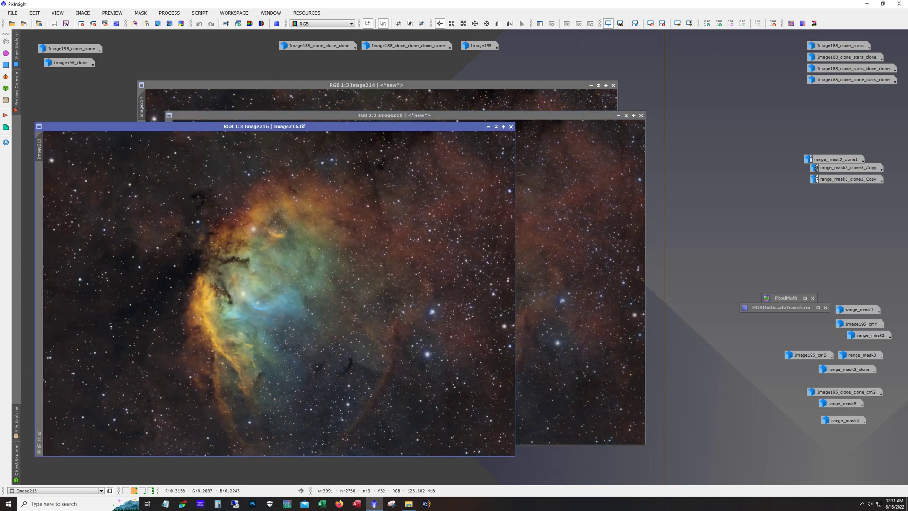
- Compare the three versions by bringing each forward, ending with Image216 in front and enlarged
click(529, 435)
click(124, 258)
key(ctrl+Tab)
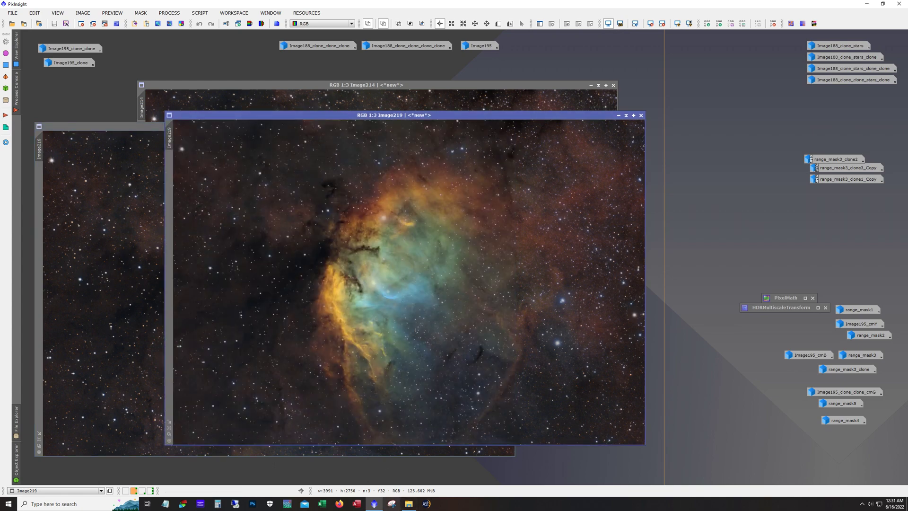
drag(390, 117, 496, 128)
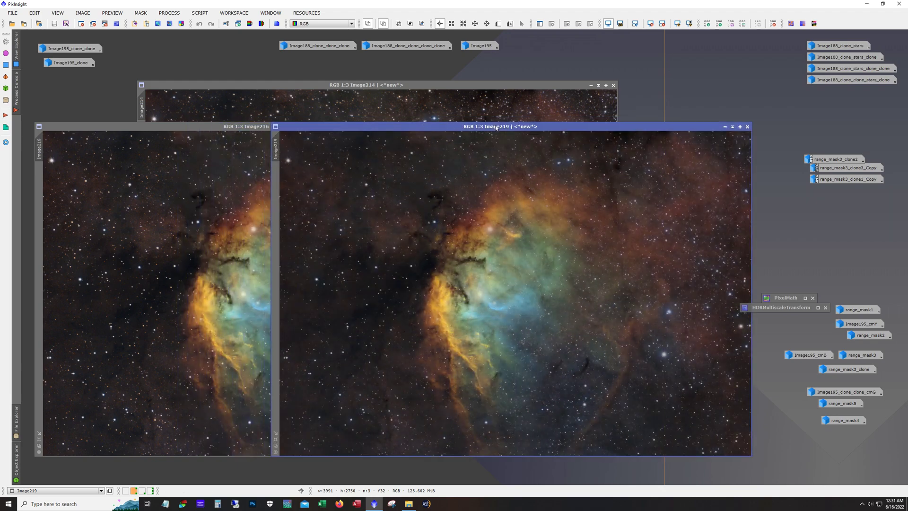
click(115, 341)
click(317, 108)
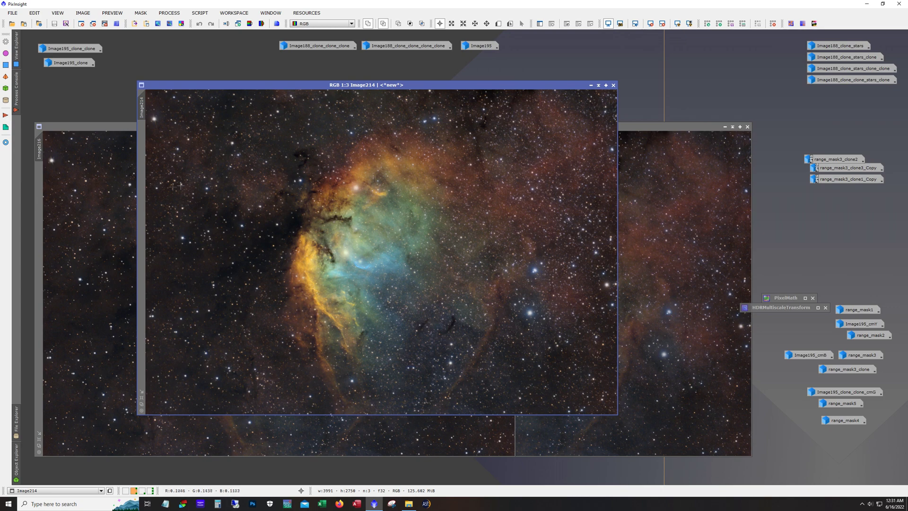
click(118, 187)
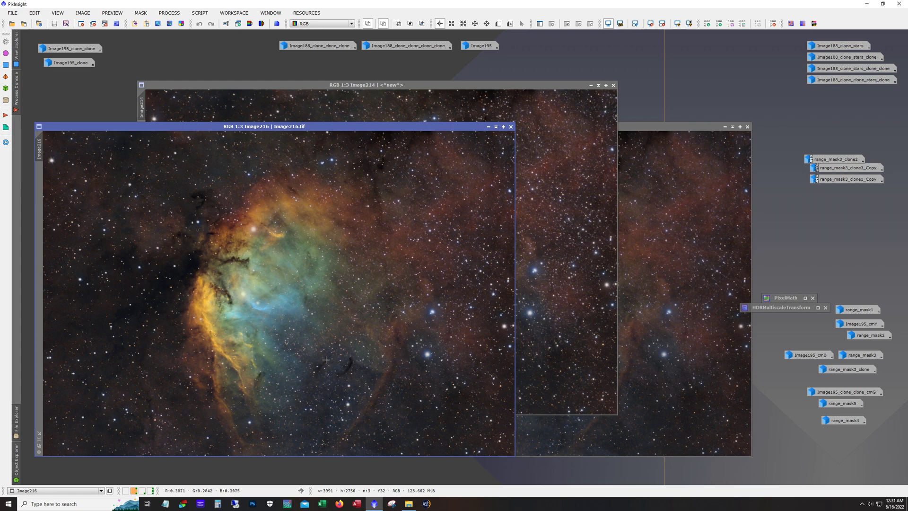
click(303, 116)
drag(303, 115, 318, 69)
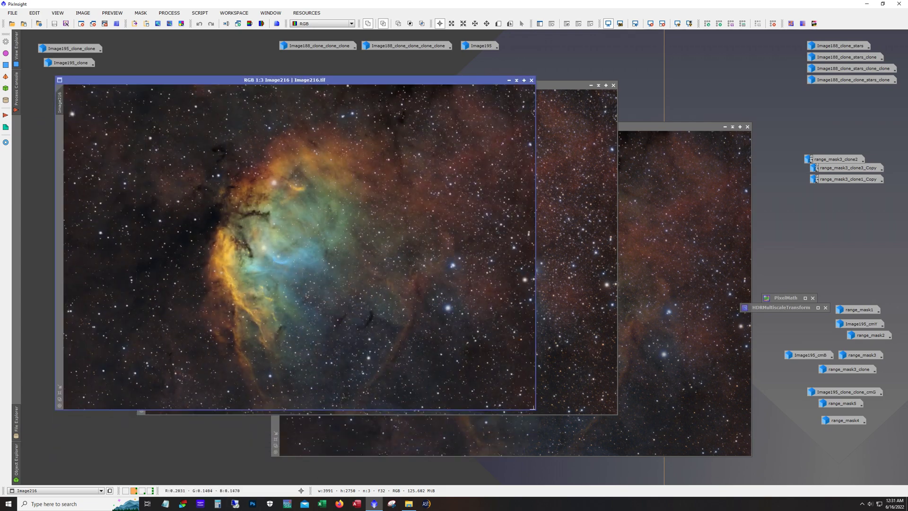
drag(535, 409, 751, 486)
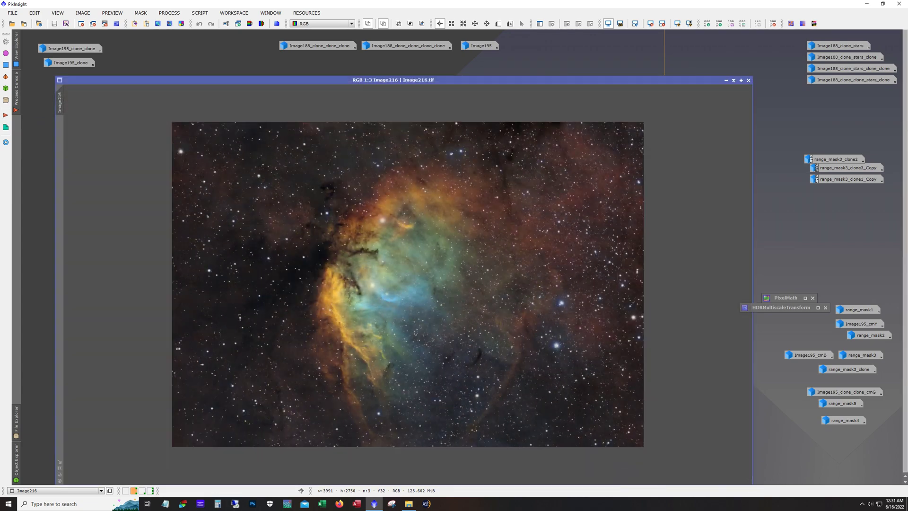
- Move Image216 to the top, zoom it in, and resize its window larger
scroll(520, 236, up, 1)
drag(486, 78, 488, 46)
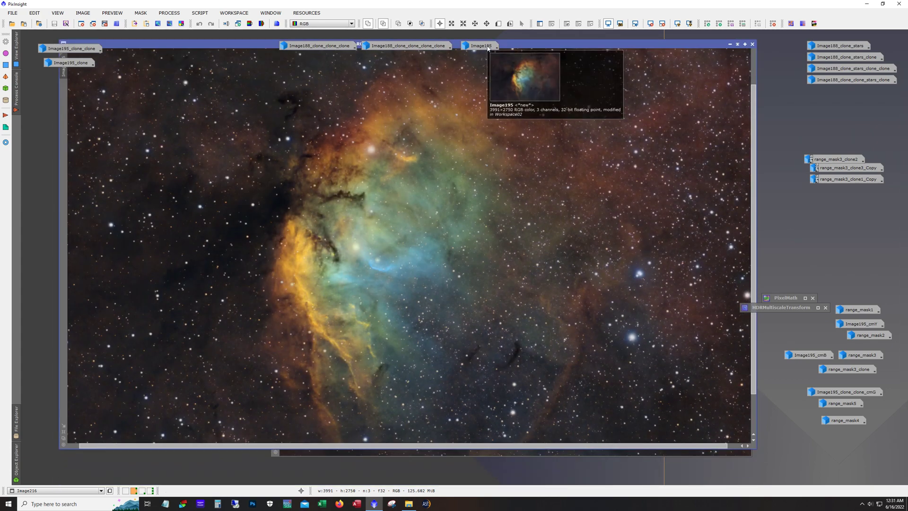
scroll(657, 409, down, 1)
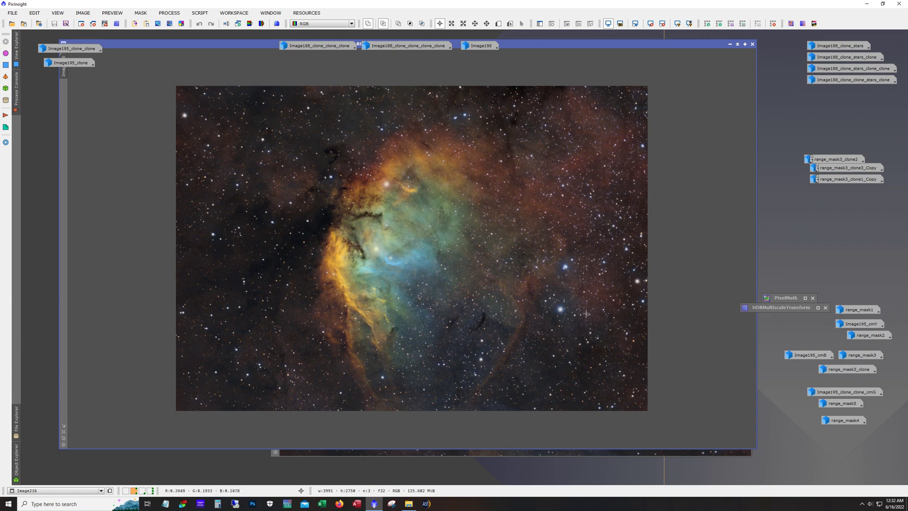
key(ctrl+plus)
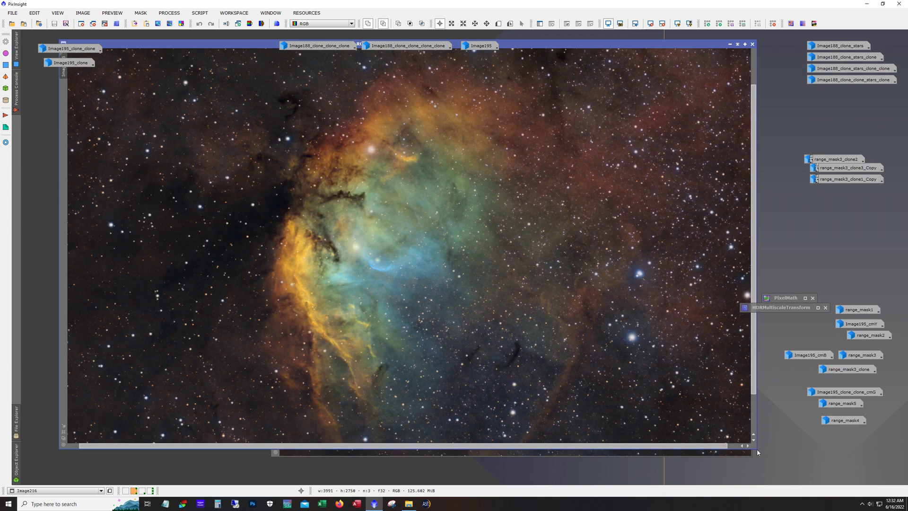
drag(760, 453, 788, 479)
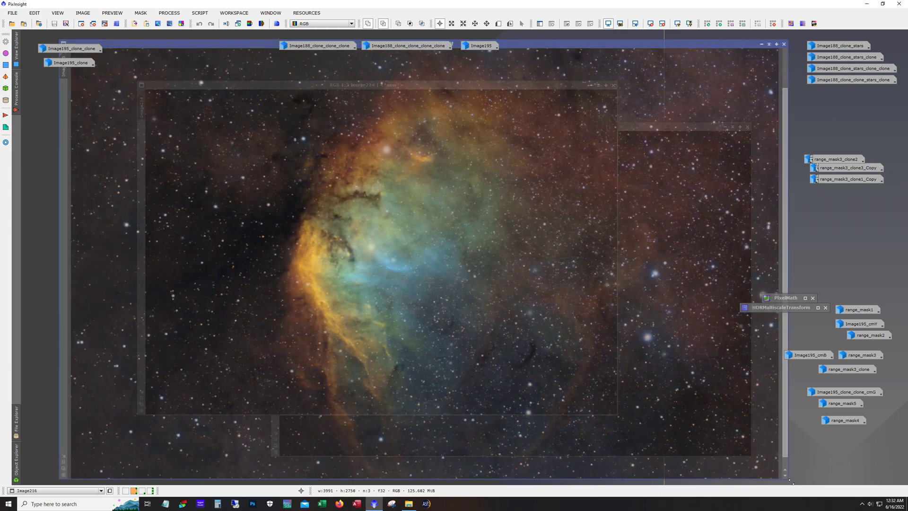